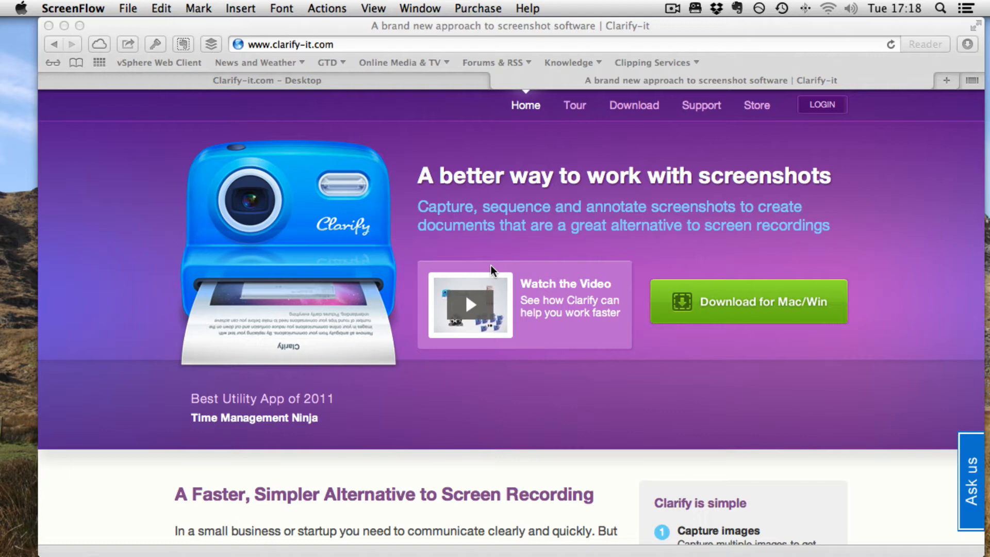
Scroll through the Clarify homepage to read its content
{"action": "scroll", "coordinate": [630, 351], "scroll_direction": "down", "scroll_amount": 10}
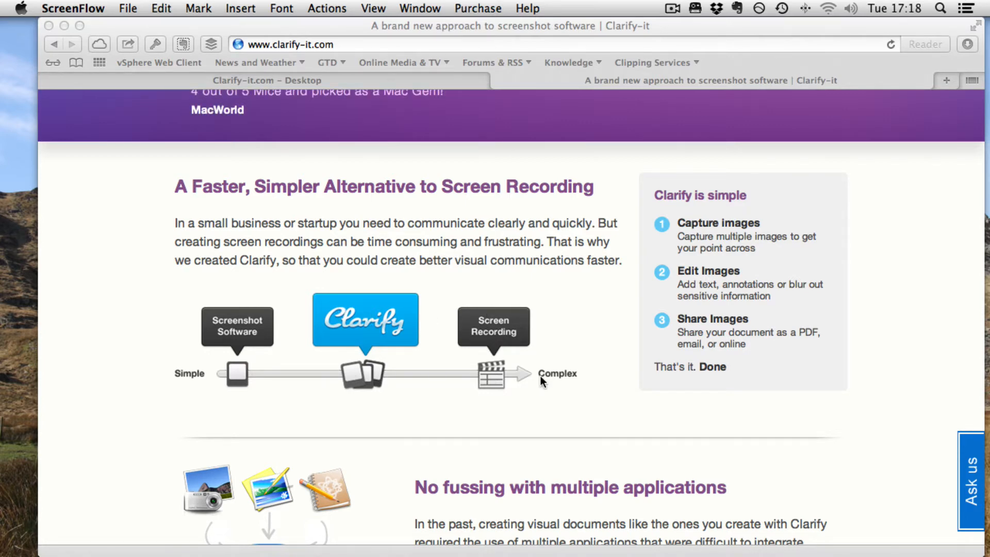
{"action": "scroll", "coordinate": [541, 379], "scroll_direction": "down", "scroll_amount": 3}
{"action": "scroll", "coordinate": [540, 377], "scroll_direction": "down", "scroll_amount": 10}
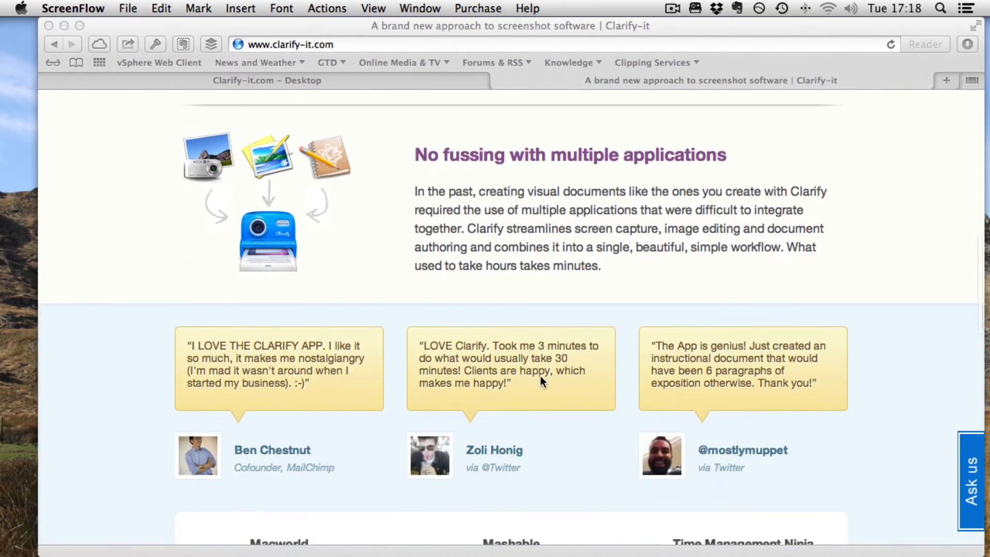
{"action": "scroll", "coordinate": [541, 376], "scroll_direction": "up", "scroll_amount": 1}
{"action": "scroll", "coordinate": [540, 375], "scroll_direction": "down", "scroll_amount": 5}
{"action": "scroll", "coordinate": [540, 375], "scroll_direction": "up", "scroll_amount": 15}
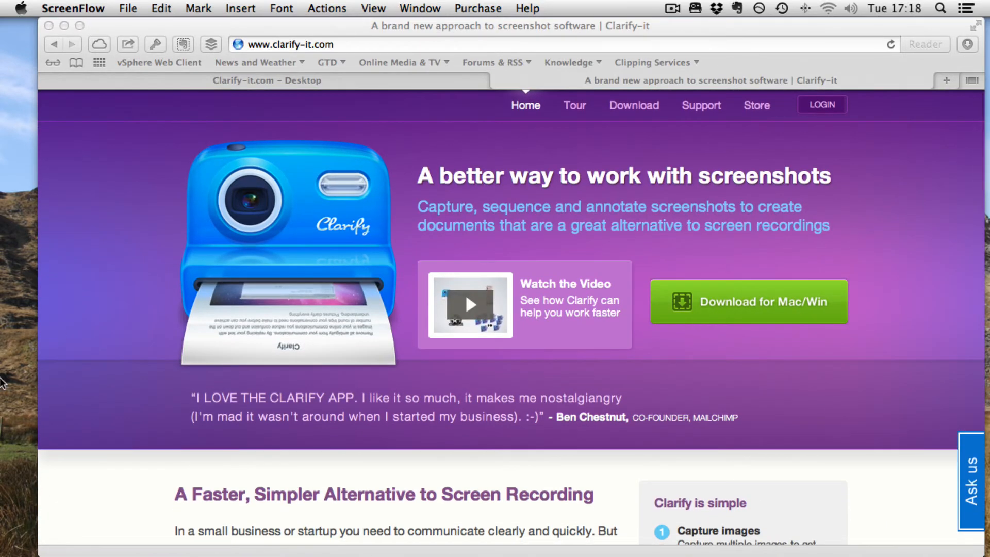
Open the Clarify application from its menu bar icon
{"action": "mouse_move", "coordinate": [3, 381]}
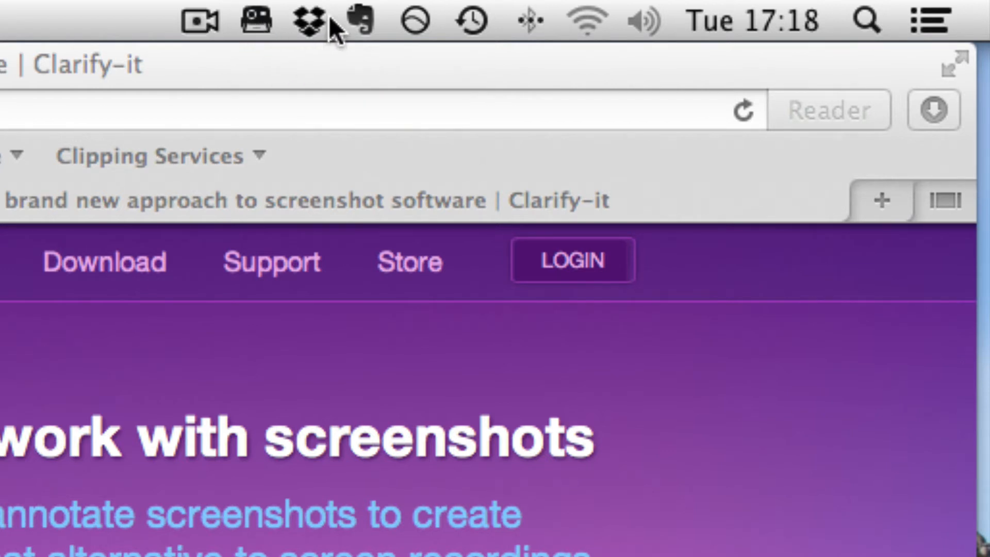
{"action": "left_click", "coordinate": [257, 21]}
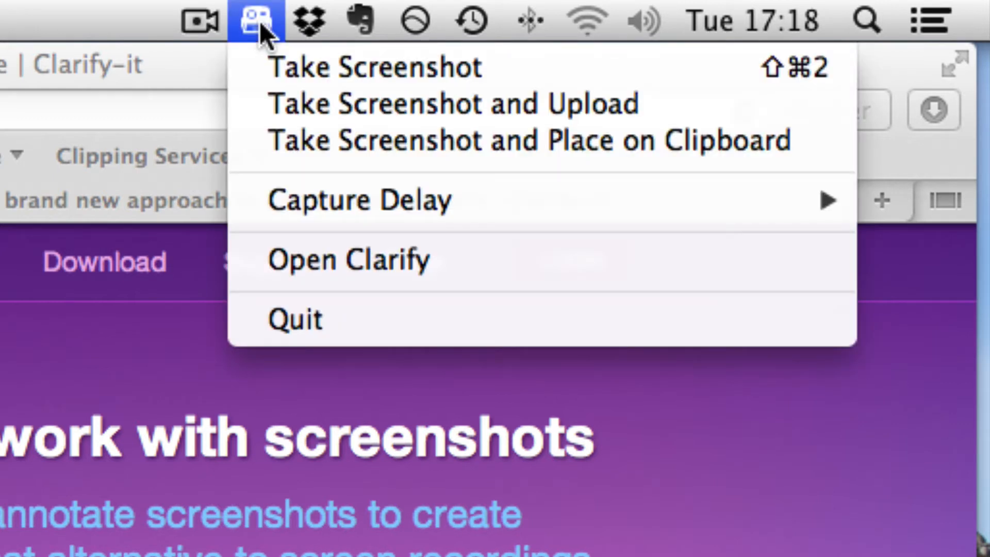
{"action": "mouse_move", "coordinate": [396, 189]}
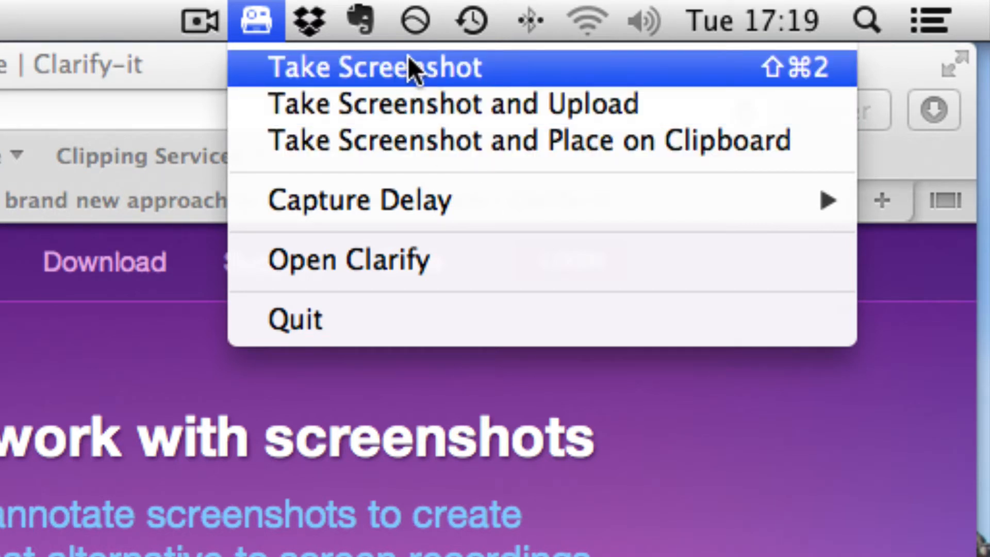
{"action": "left_click", "coordinate": [412, 260]}
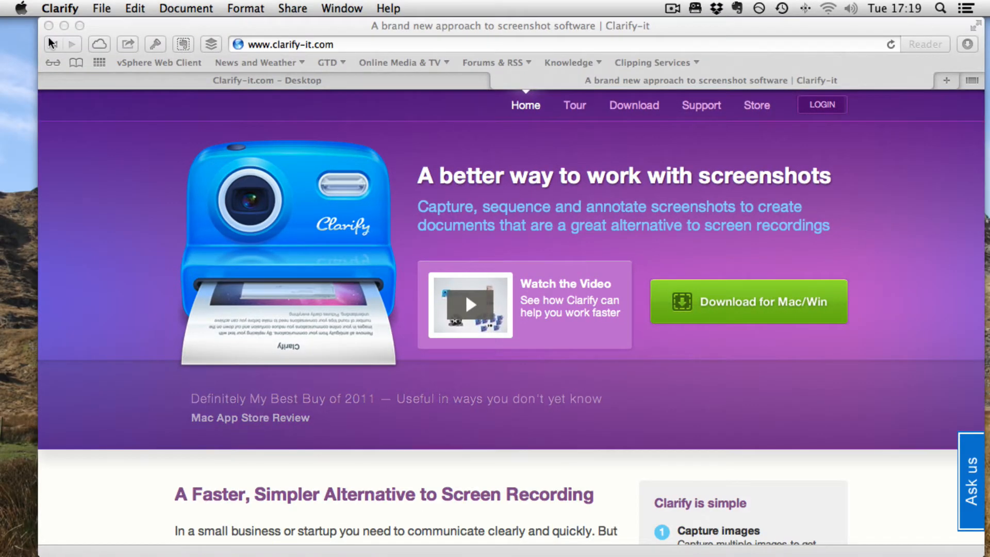
{"action": "left_click", "coordinate": [62, 26]}
{"action": "left_click", "coordinate": [83, 8]}
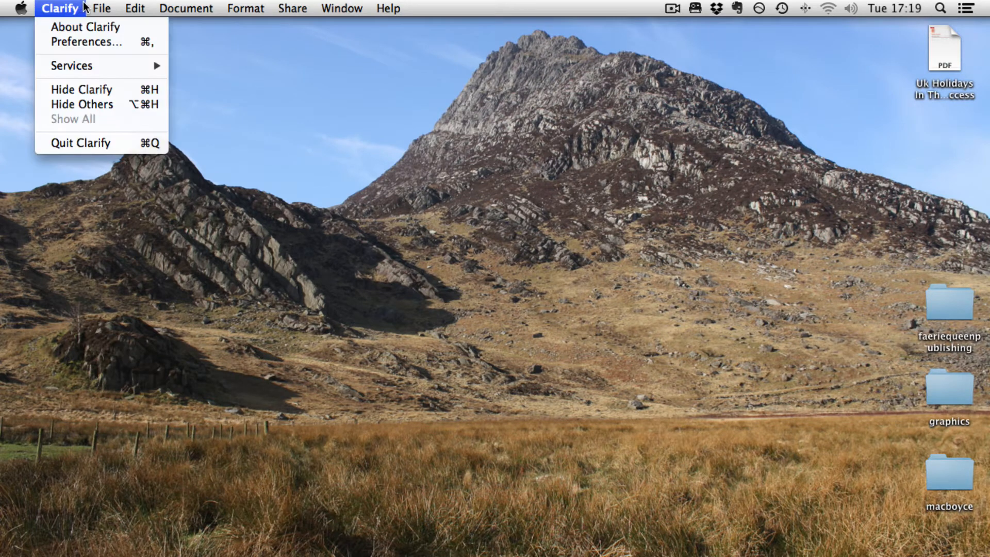
{"action": "left_click", "coordinate": [113, 27]}
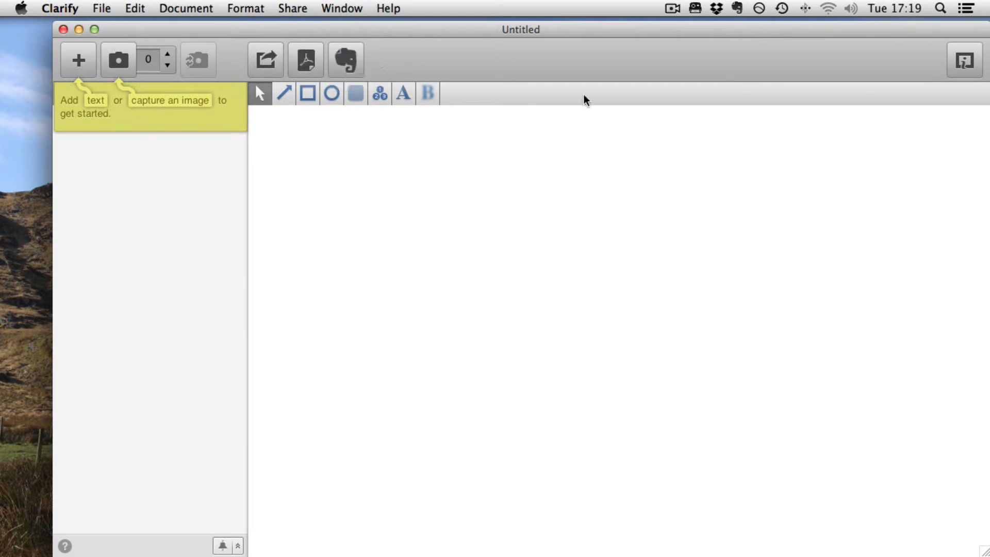
Switch back to Safari and start a Clarify screenshot capture
{"action": "mouse_move", "coordinate": [2, 363]}
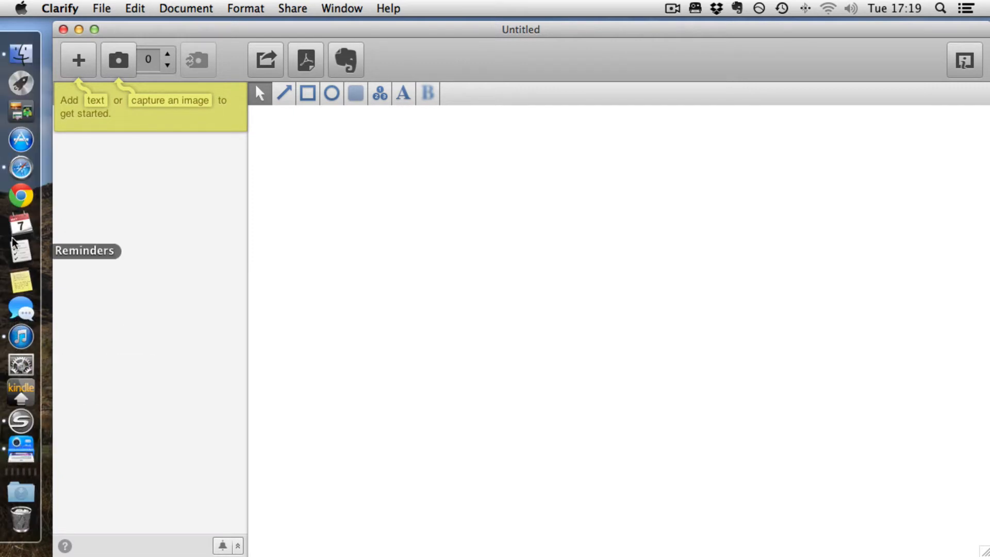
{"action": "left_click", "coordinate": [21, 167]}
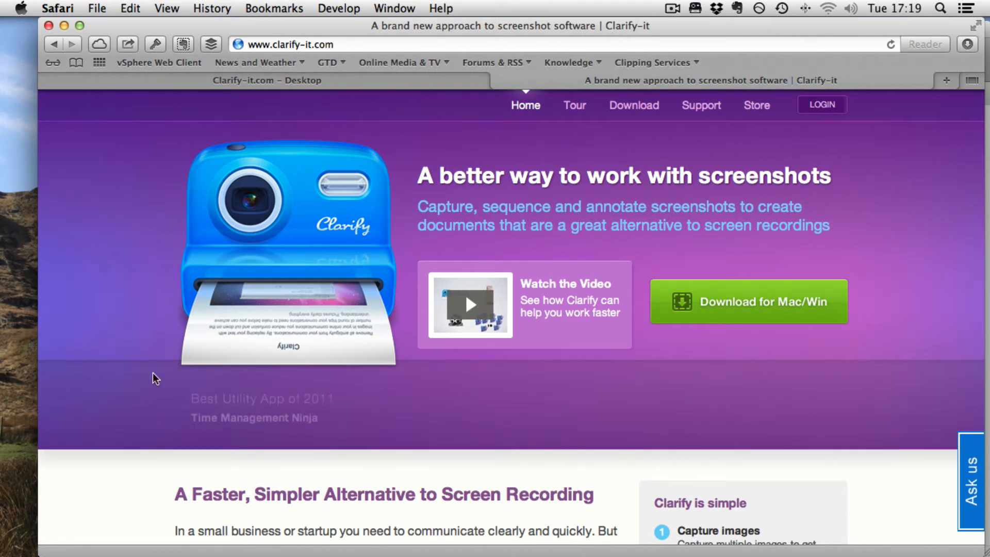
{"action": "left_click", "coordinate": [695, 8]}
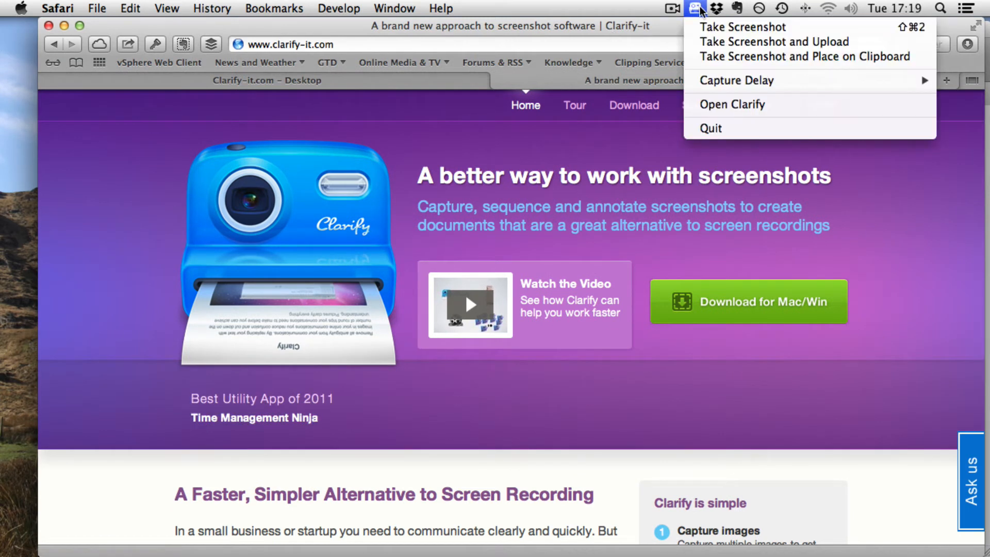
{"action": "left_click", "coordinate": [718, 26]}
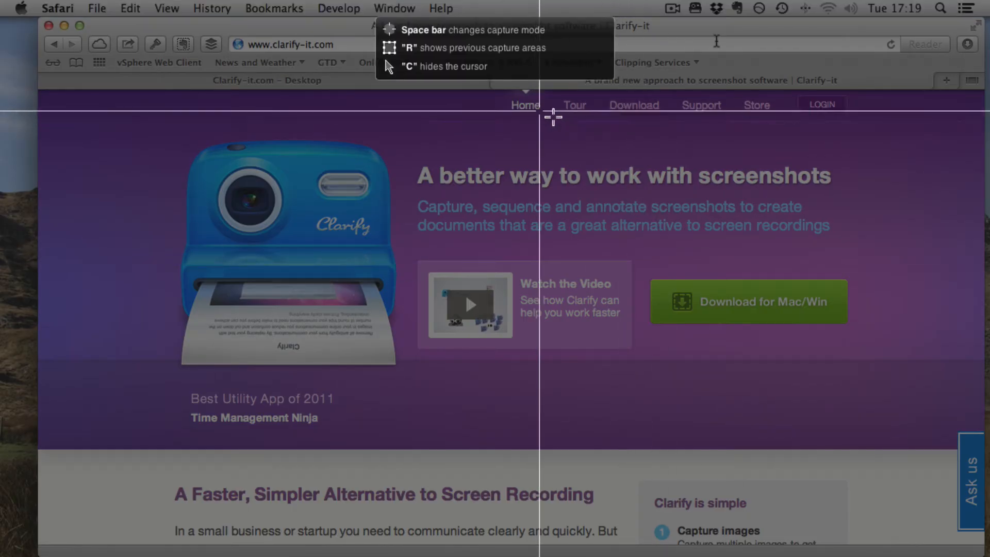
Capture a region about 304 by 133 pixels around the Download for Mac/Win button
{"action": "key", "text": "space"}
{"action": "key", "text": "space"}
{"action": "key", "text": "space"}
{"action": "key", "text": "space"}
{"action": "key", "text": "space"}
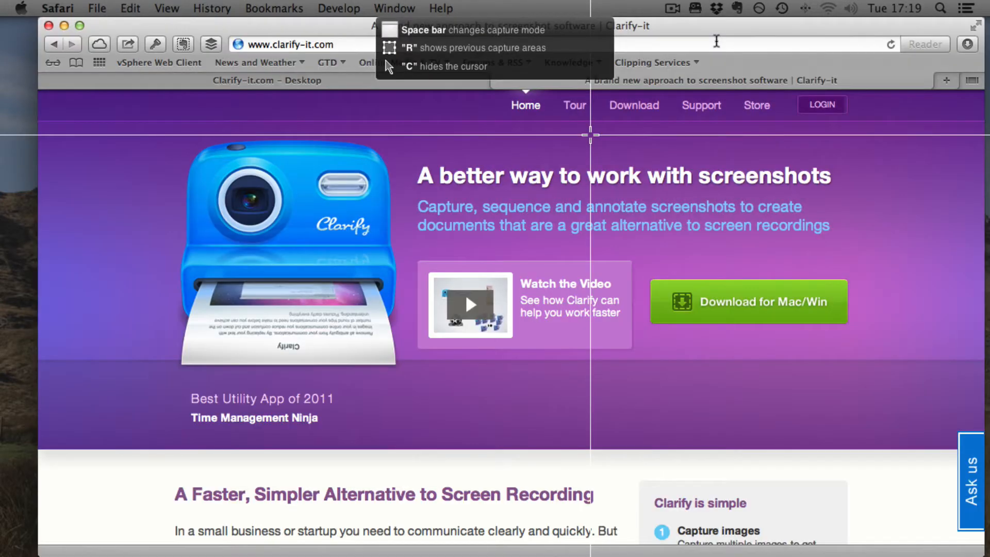
{"action": "key", "text": "space"}
{"action": "key", "text": "space"}
{"action": "key", "text": "space"}
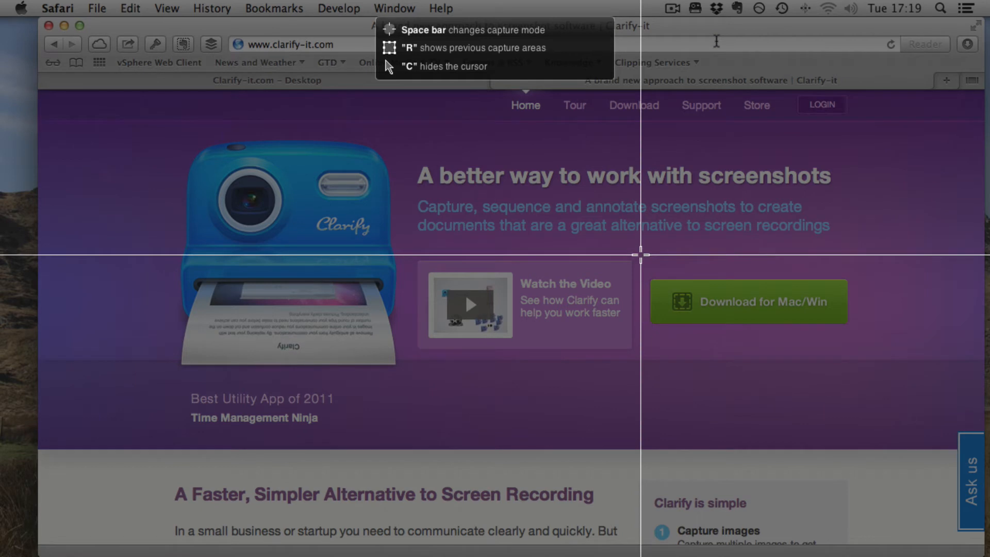
{"action": "left_click_drag", "start_coordinate": [640, 254], "coordinate": [875, 356]}
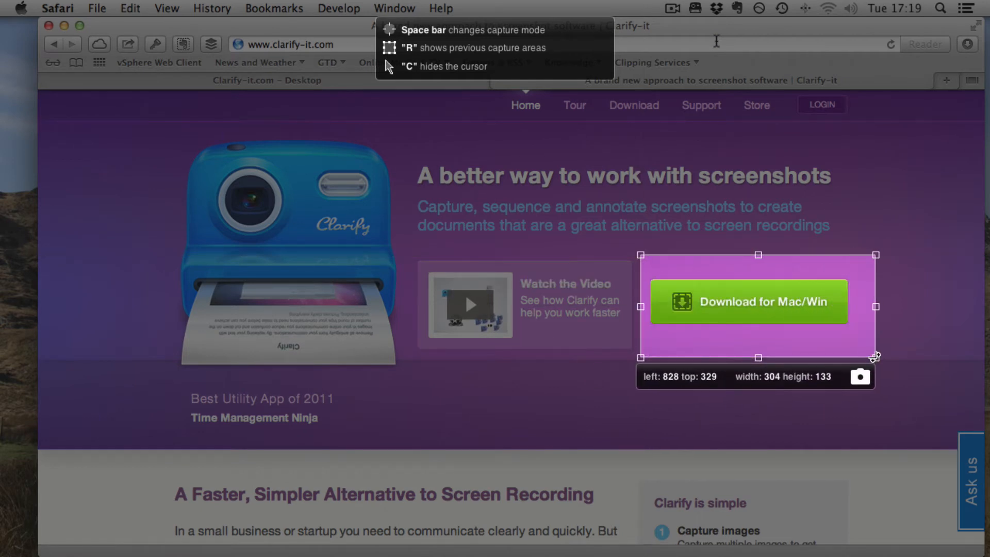
{"action": "left_click", "coordinate": [860, 378]}
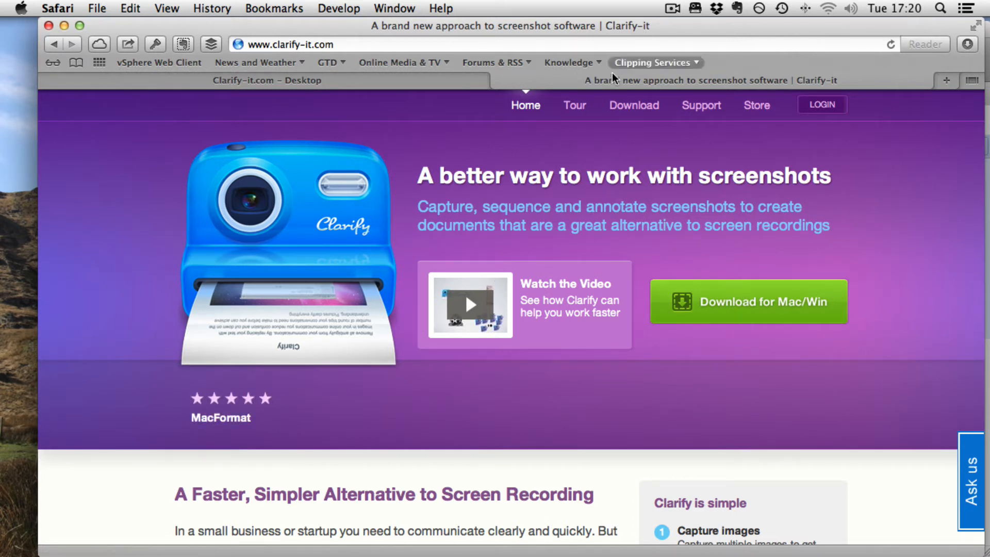
Open the Download page and capture a region about 344 by 179 pixels around the release notes link and download buttons
{"action": "left_click", "coordinate": [630, 105]}
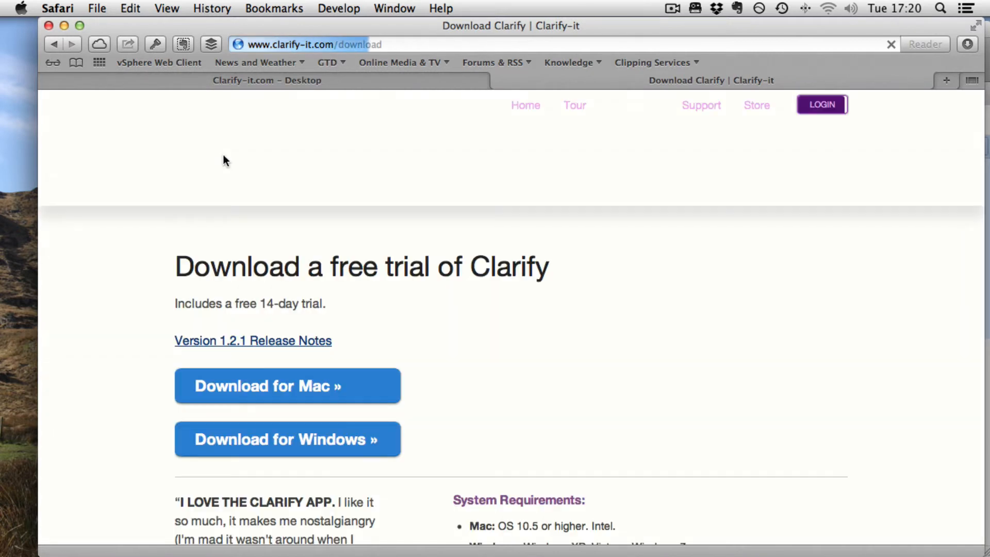
{"action": "scroll", "coordinate": [546, 352], "scroll_direction": "down", "scroll_amount": 3}
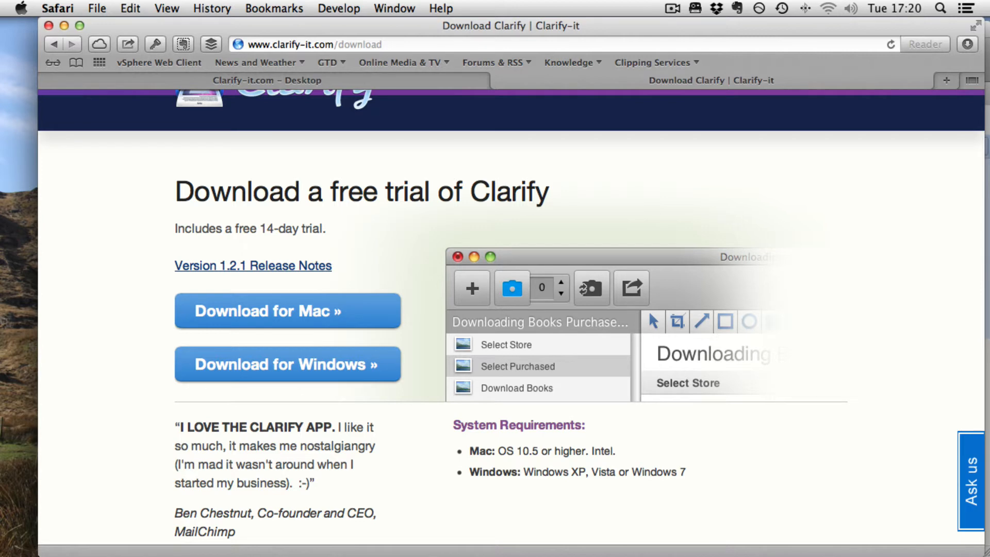
{"action": "left_click", "coordinate": [694, 9]}
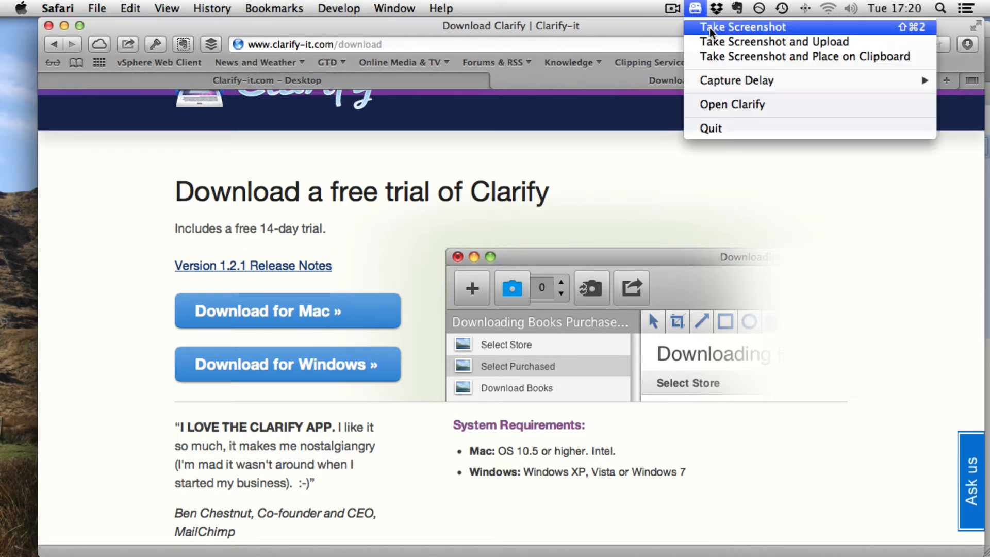
{"action": "left_click", "coordinate": [744, 26]}
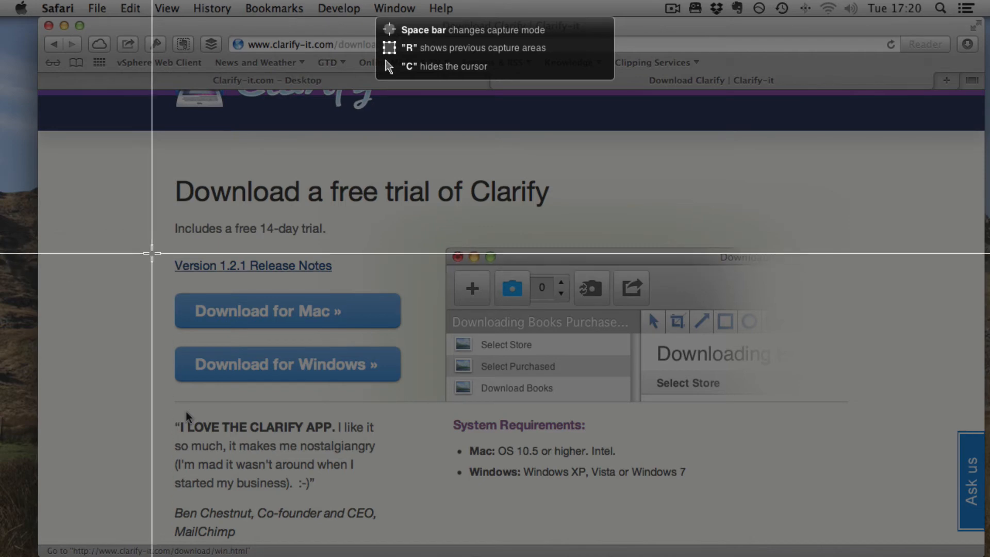
{"action": "left_click_drag", "start_coordinate": [151, 254], "coordinate": [418, 391]}
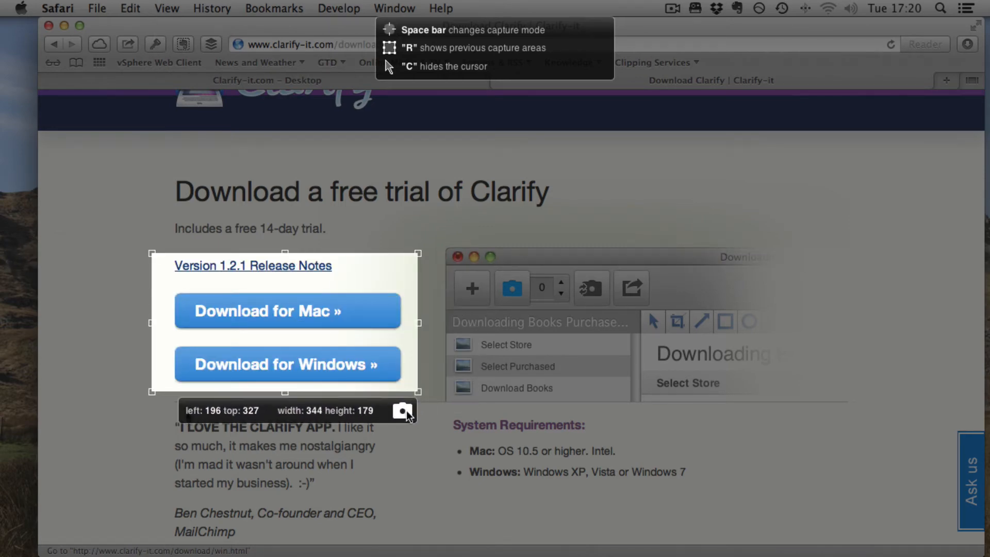
{"action": "left_click", "coordinate": [403, 411]}
Open the Applications folder in a Finder window
{"action": "scroll", "coordinate": [758, 267], "scroll_direction": "down", "scroll_amount": 5}
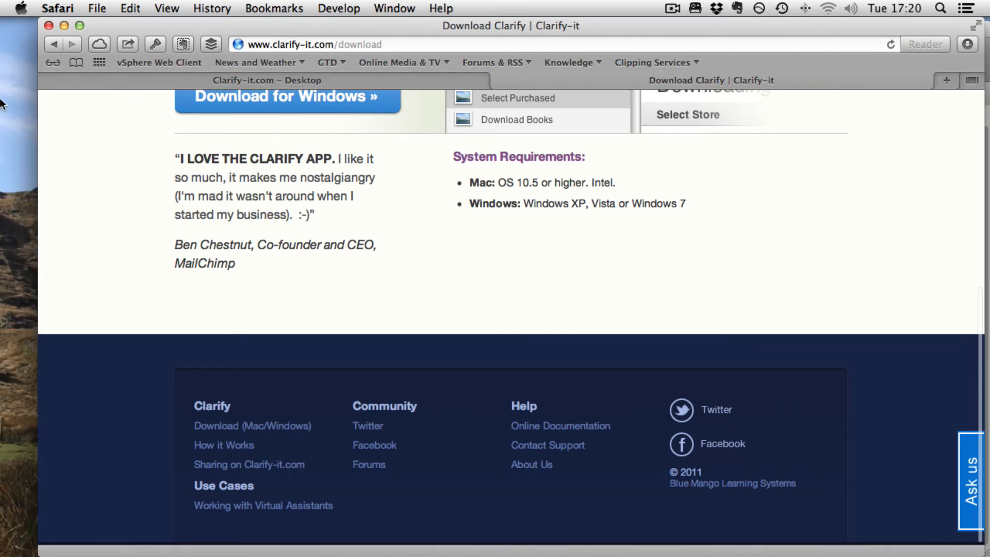
{"action": "mouse_move", "coordinate": [4, 136]}
{"action": "left_click", "coordinate": [20, 58]}
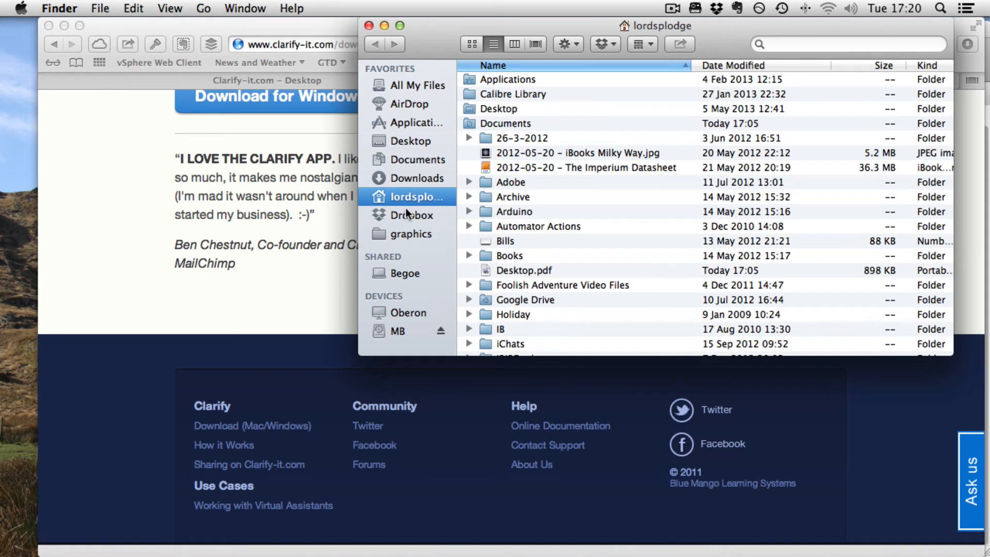
{"action": "left_click", "coordinate": [417, 122]}
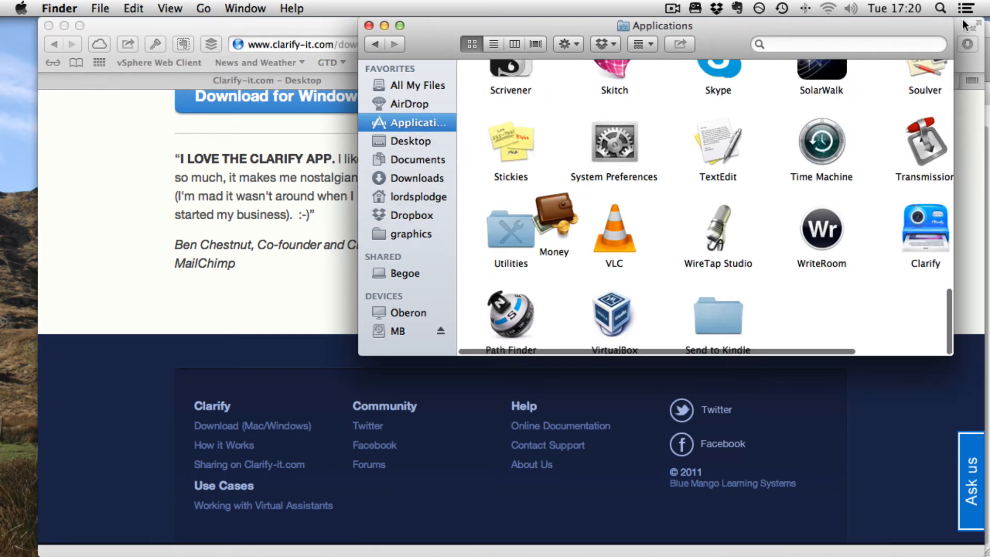
Capture the Finder Applications window as a Clarify screenshot
{"action": "left_click", "coordinate": [695, 7]}
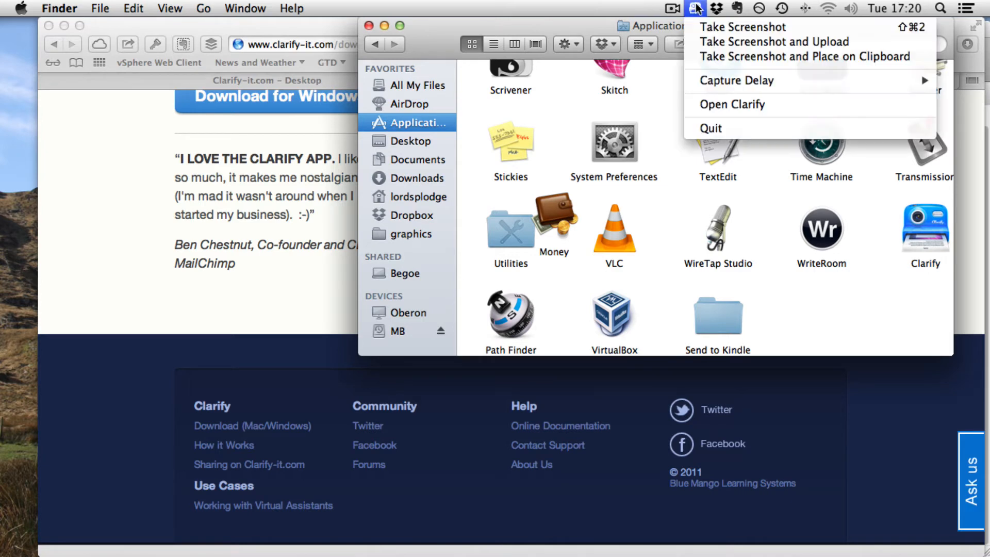
{"action": "left_click", "coordinate": [719, 26]}
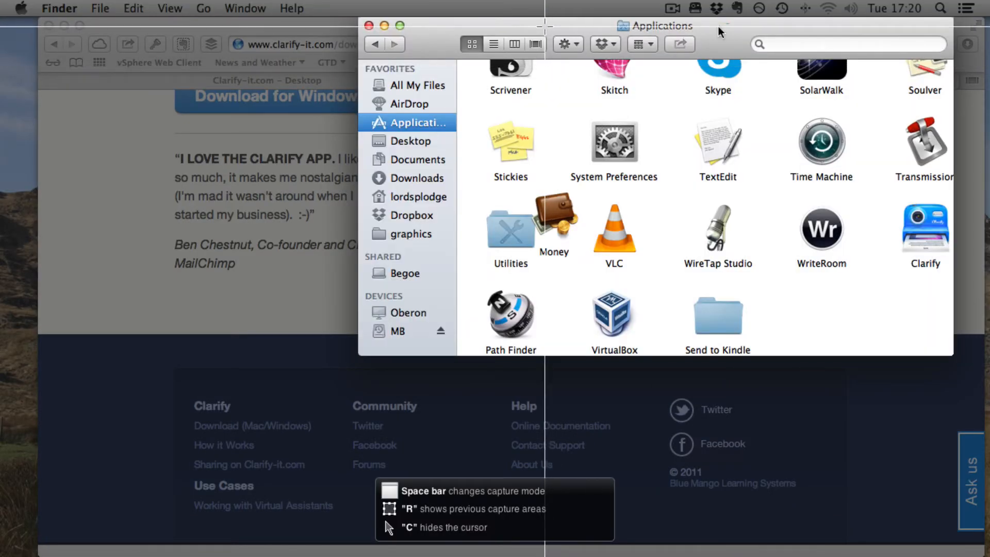
{"action": "left_click", "coordinate": [544, 29]}
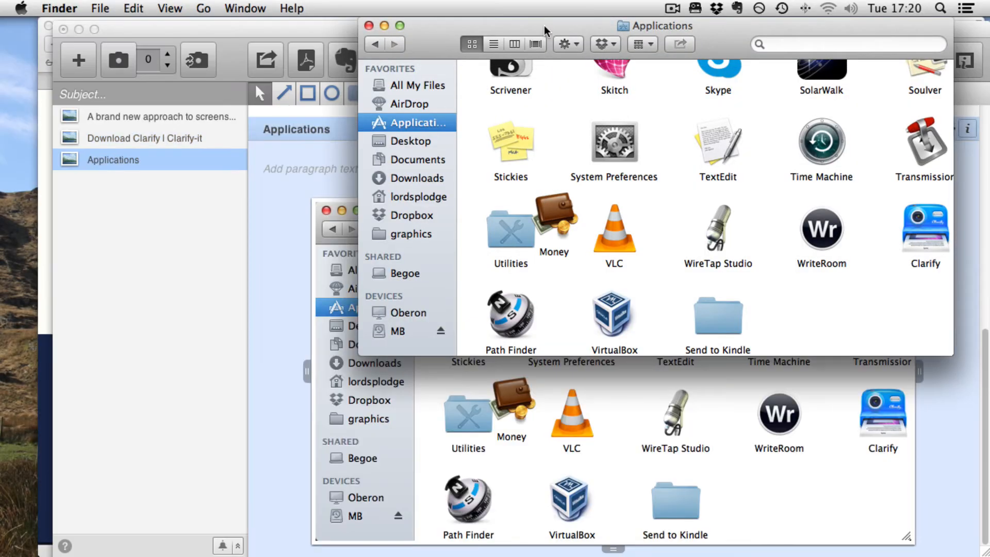
Close the Finder window and select each captured step in the Clarify document to review it
{"action": "left_click", "coordinate": [369, 25]}
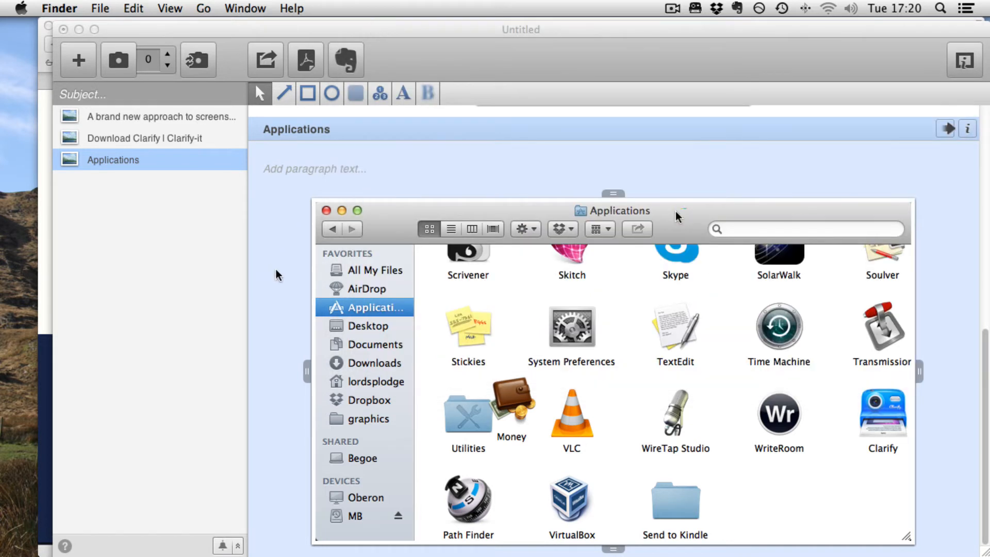
{"action": "left_click", "coordinate": [140, 114]}
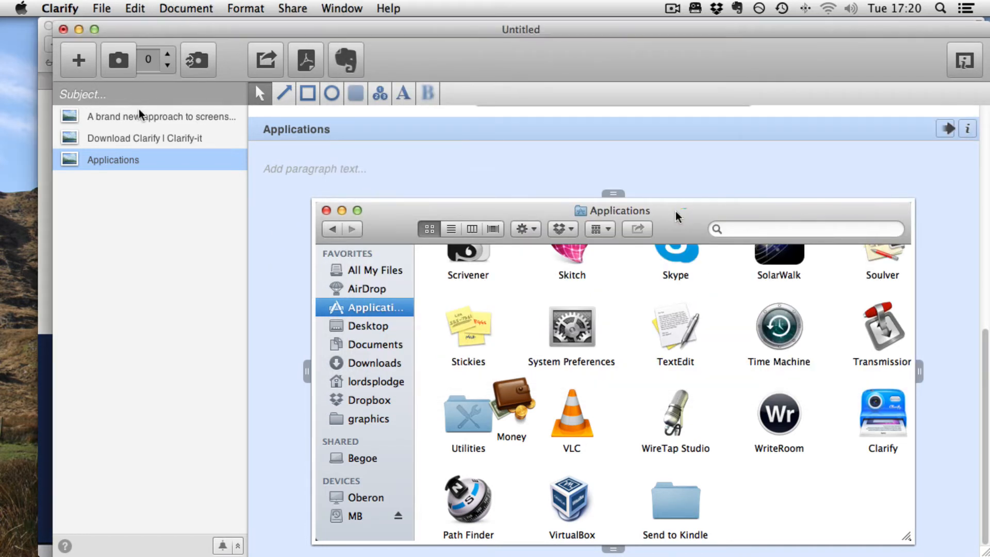
{"action": "left_click", "coordinate": [140, 116]}
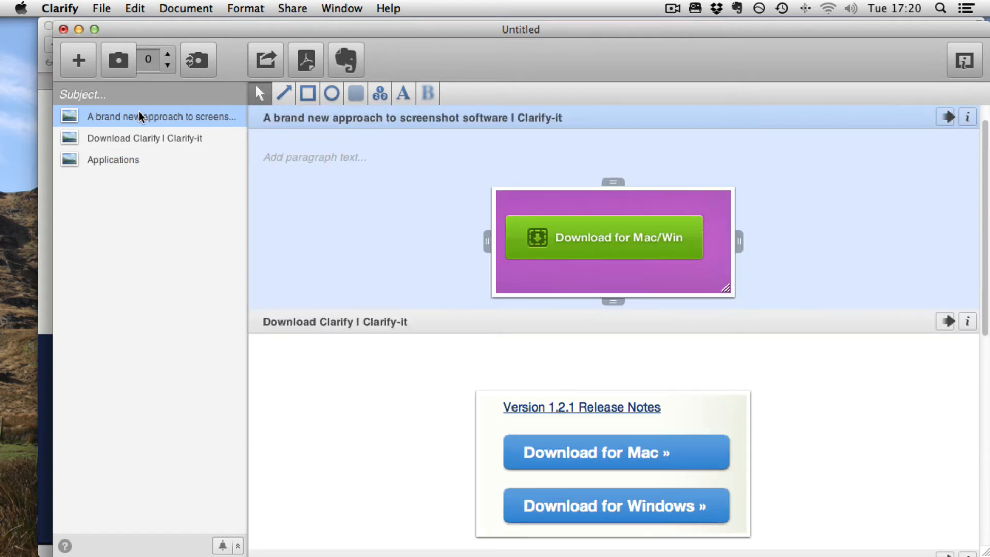
{"action": "left_click", "coordinate": [142, 146]}
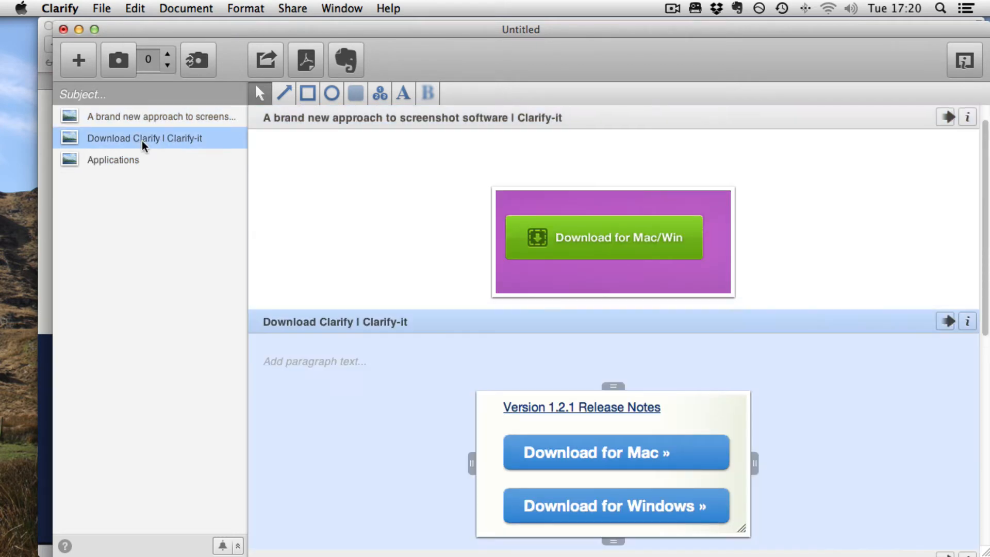
{"action": "left_click", "coordinate": [139, 160]}
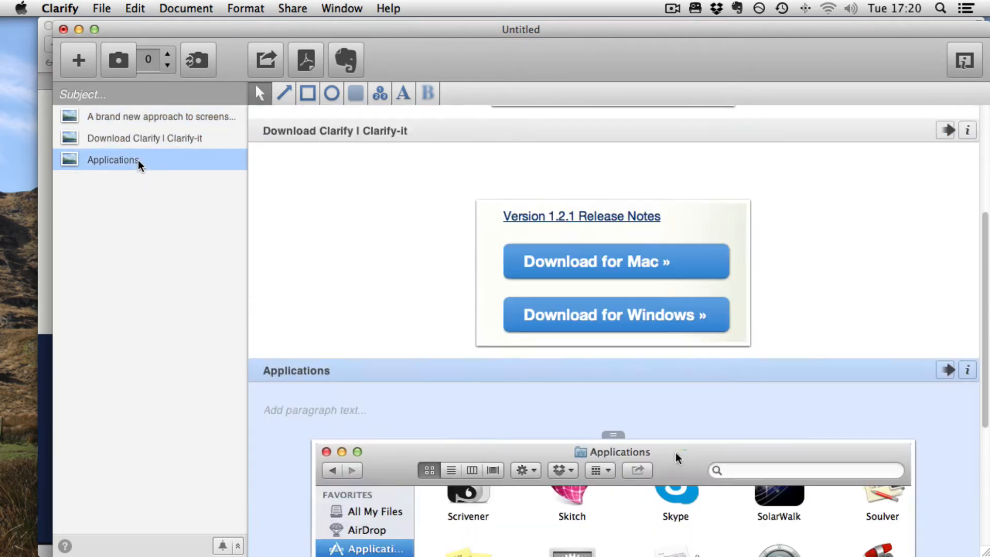
Set the document subject to "Downloading and installing Clarify"
{"action": "scroll", "coordinate": [449, 128], "scroll_direction": "up", "scroll_amount": 10}
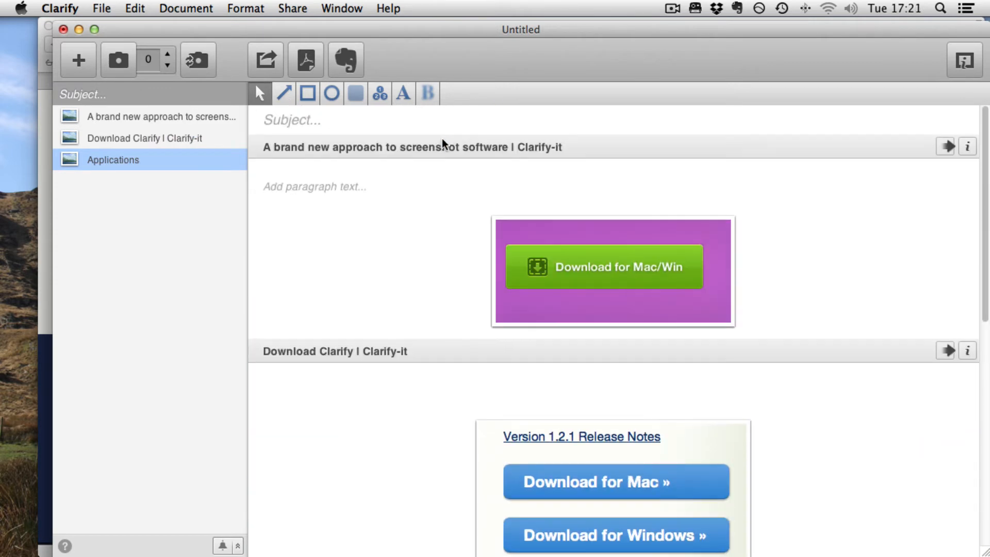
{"action": "left_click", "coordinate": [337, 151]}
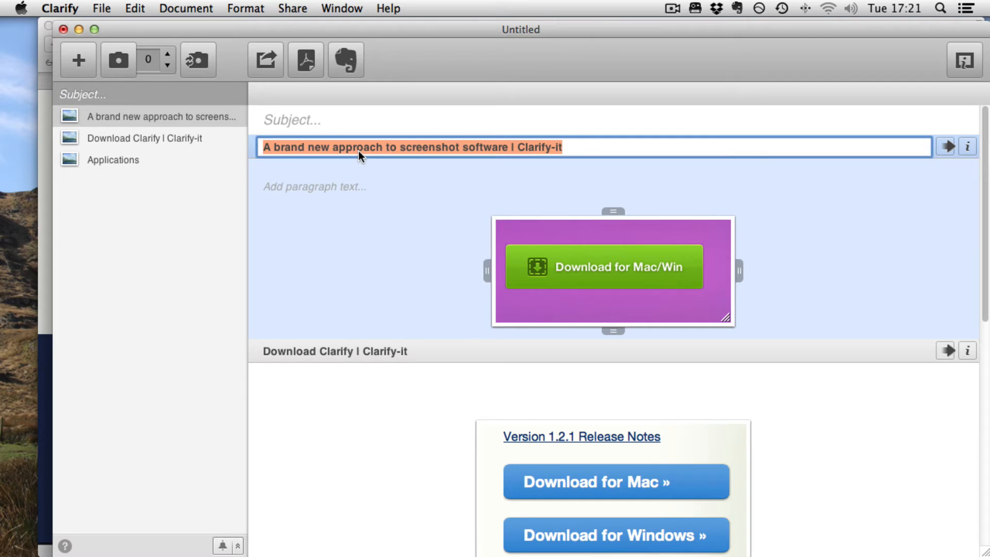
{"action": "left_click", "coordinate": [328, 123]}
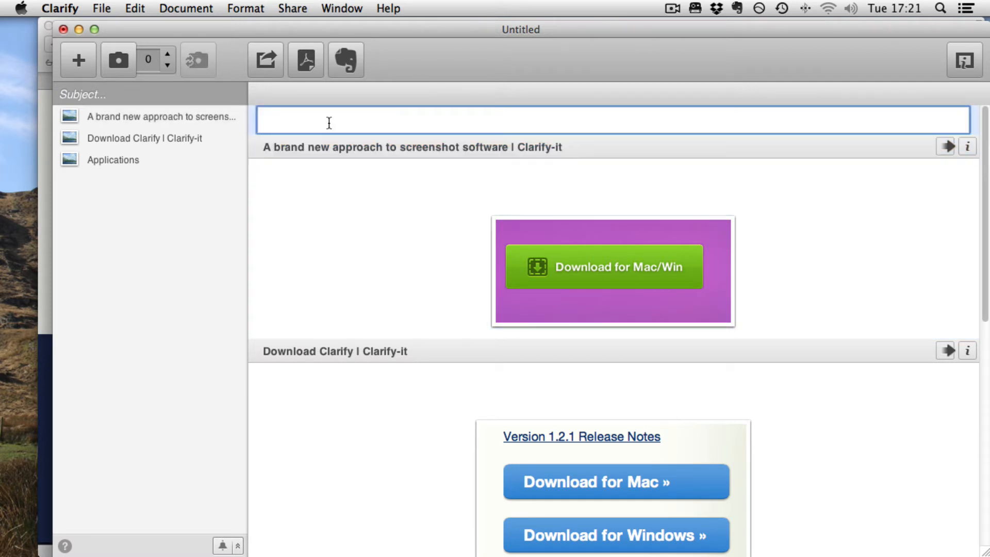
{"action": "type", "text": "Downloading and installing Clarify"}
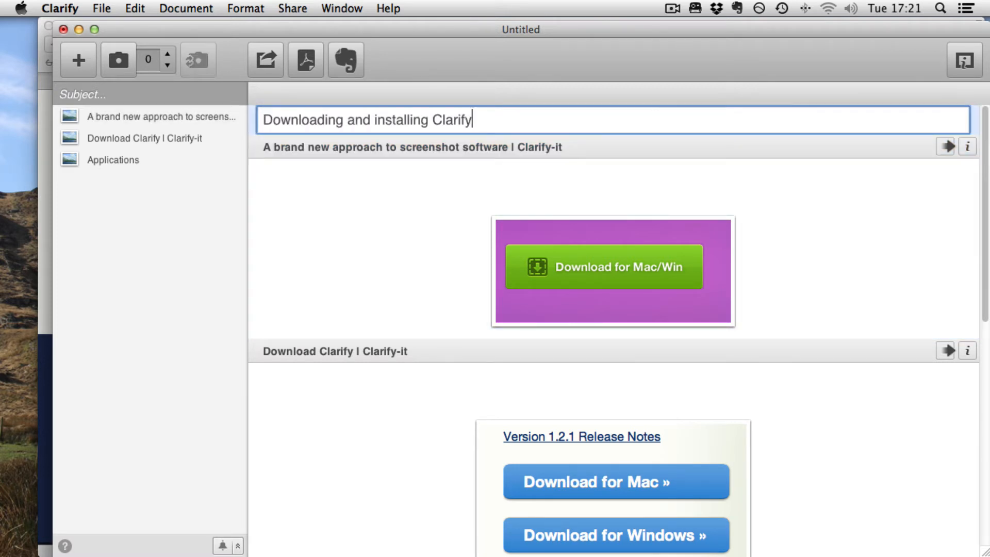
Retitle the first step "Step 1: Click this link." and add the paragraph text "Big button..."
{"action": "left_click", "coordinate": [488, 146]}
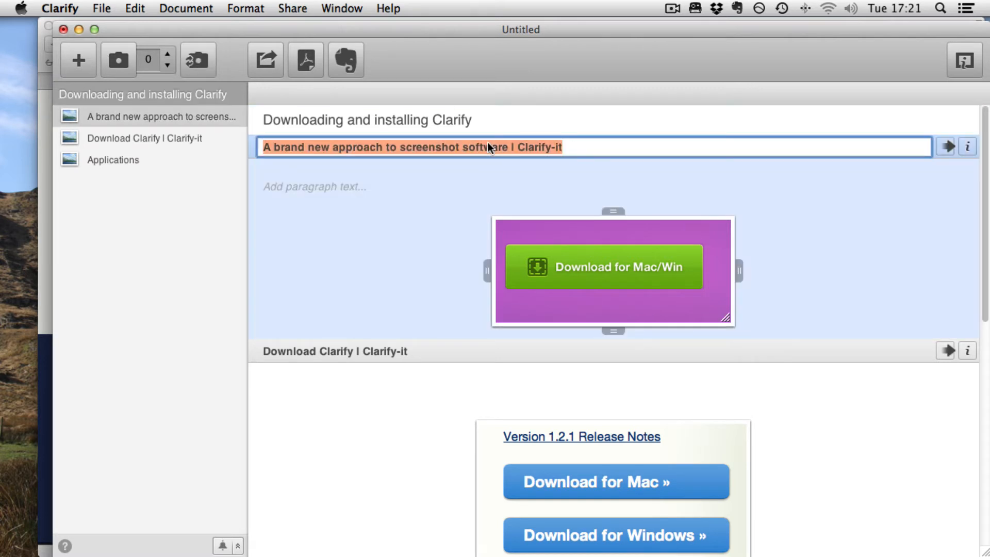
{"action": "type", "text": "Ste"}
{"action": "type", "text": "p 1: Click this link."}
{"action": "key", "text": "Return"}
{"action": "type", "text": "Big button..."}
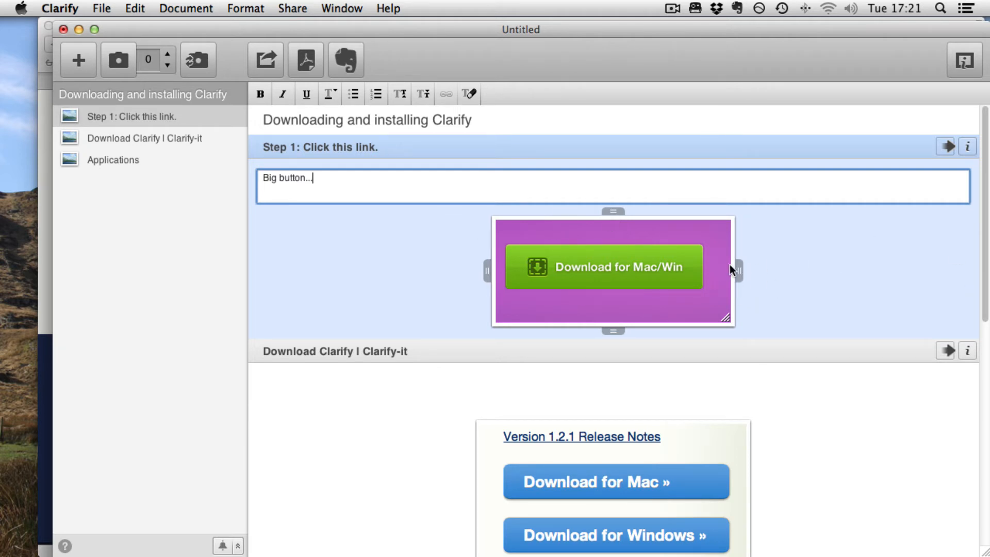
Enlarge the first step's image canvas downward and to the right, adding white space around the screenshot
{"action": "left_click", "coordinate": [771, 272]}
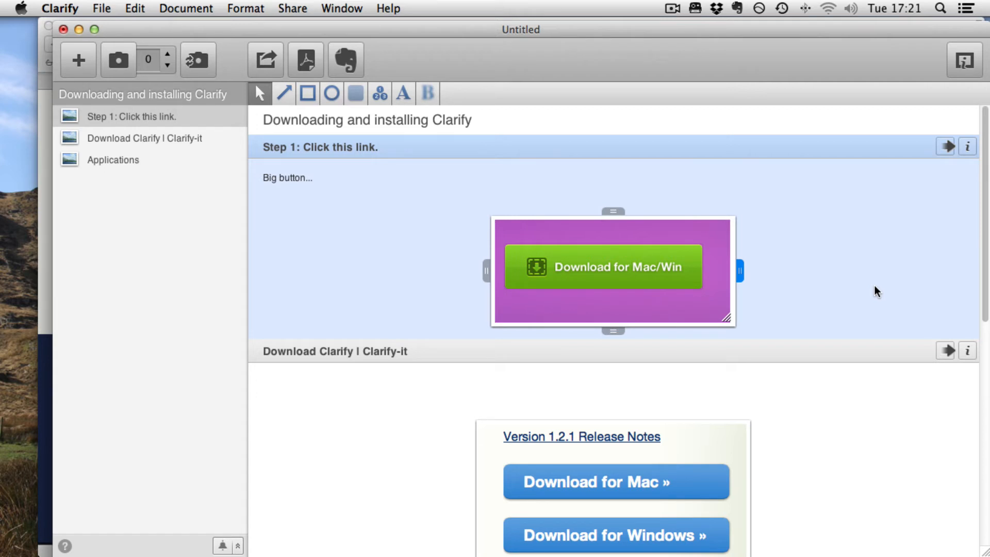
{"action": "left_click_drag", "start_coordinate": [611, 330], "coordinate": [606, 466]}
{"action": "left_click_drag", "start_coordinate": [740, 337], "coordinate": [796, 339]}
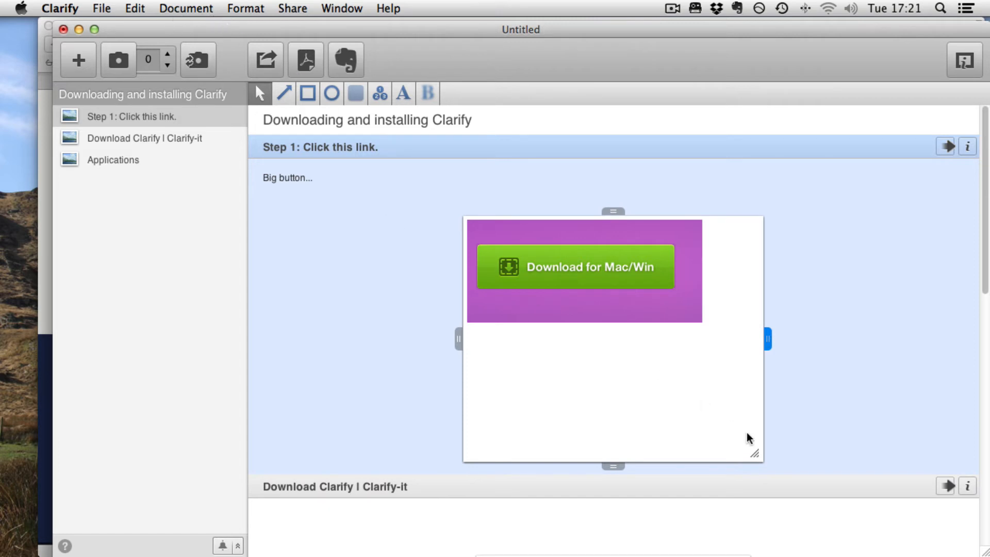
Draw an arrow from the empty canvas area pointing up to the Download for Mac/Win button
{"action": "left_click", "coordinate": [284, 93]}
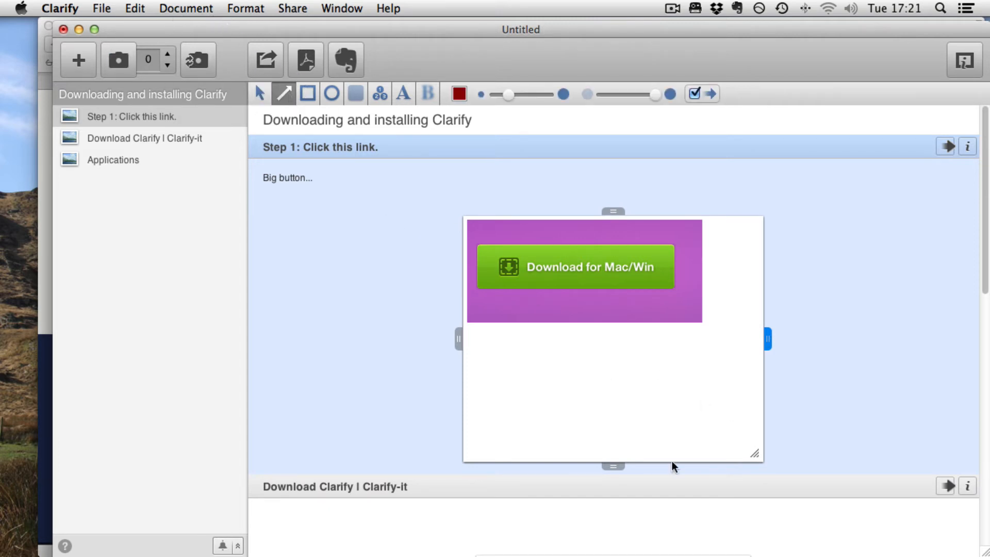
{"action": "mouse_move", "coordinate": [617, 429]}
{"action": "left_mouse_down"}
{"action": "mouse_move", "coordinate": [573, 319]}
{"action": "mouse_move", "coordinate": [548, 309]}
{"action": "left_mouse_up"}
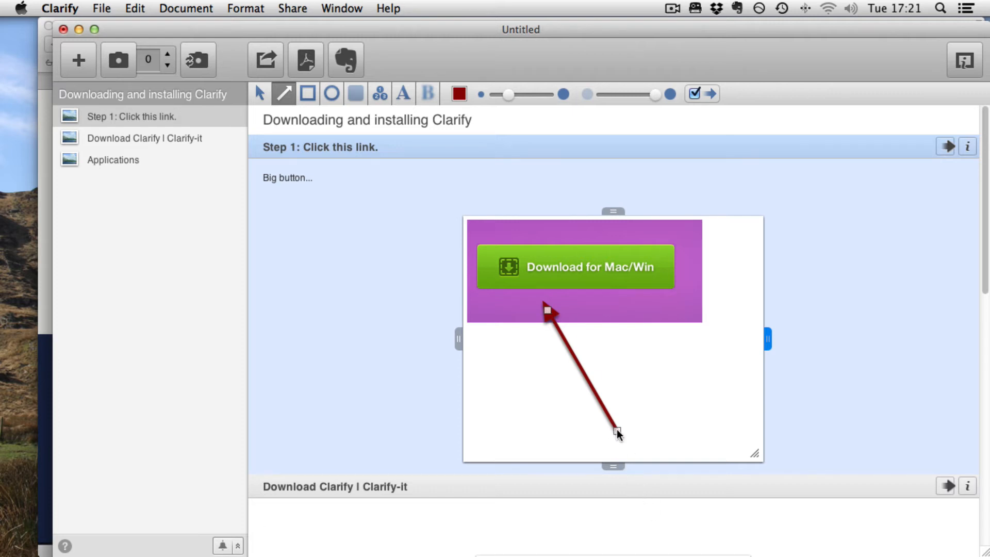
{"action": "left_click_drag", "start_coordinate": [617, 430], "coordinate": [618, 388]}
{"action": "left_click_drag", "start_coordinate": [547, 310], "coordinate": [542, 296]}
Add a text callout reading "Click This!" near the arrow's tail
{"action": "left_click", "coordinate": [401, 95]}
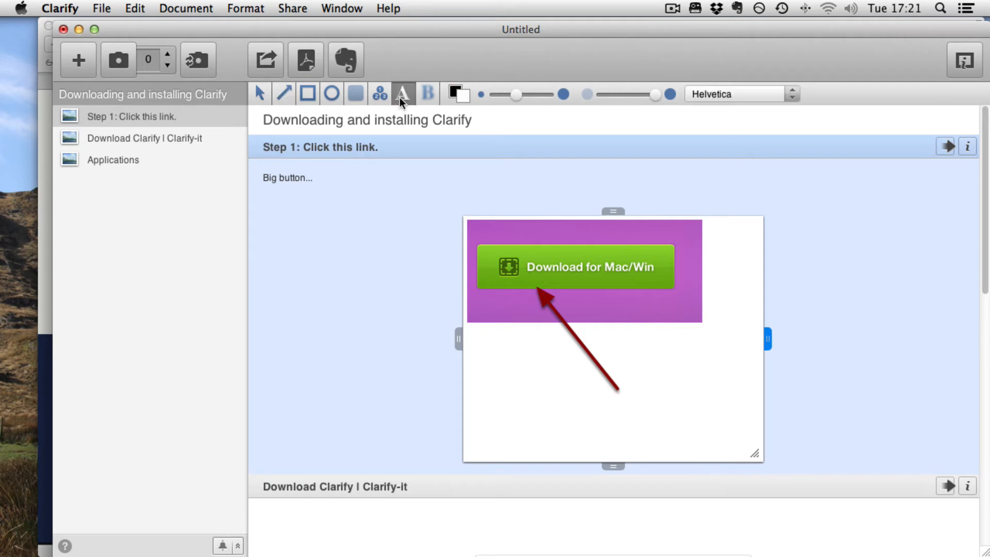
{"action": "left_click_drag", "start_coordinate": [633, 392], "coordinate": [723, 449]}
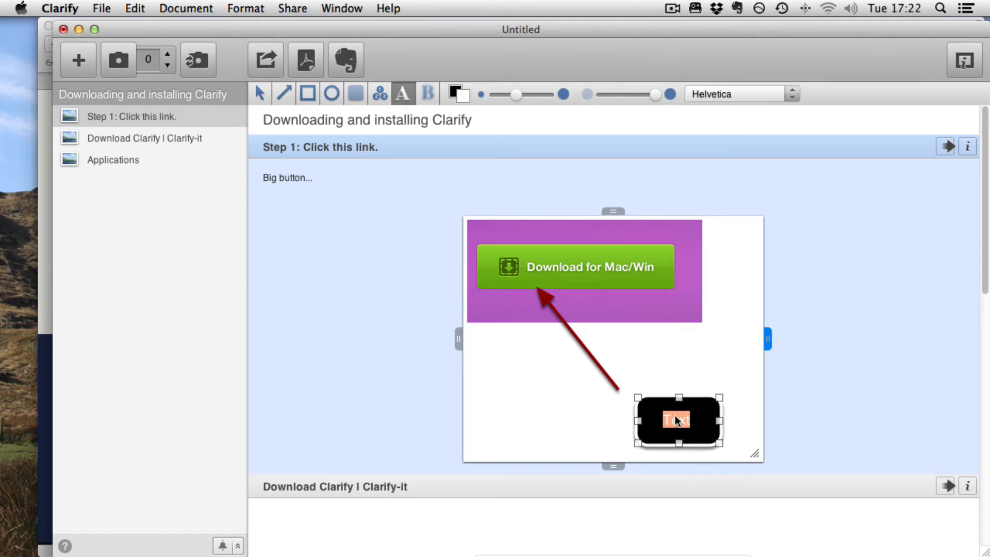
{"action": "type", "text": "Click This!"}
Place a number 1 badge on the upper-left corner of the Download for Mac/Win button
{"action": "left_click", "coordinate": [428, 90]}
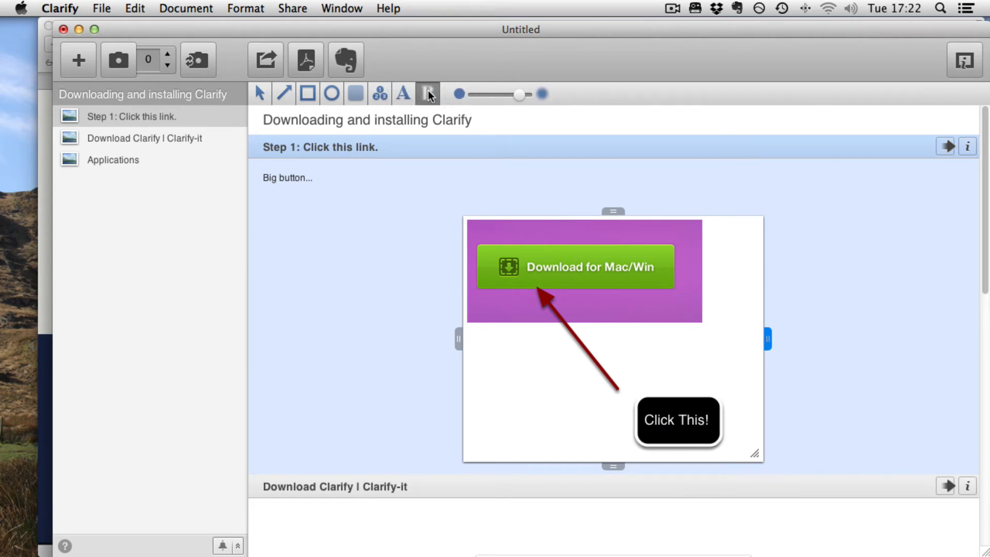
{"action": "left_click_drag", "start_coordinate": [513, 356], "coordinate": [590, 429]}
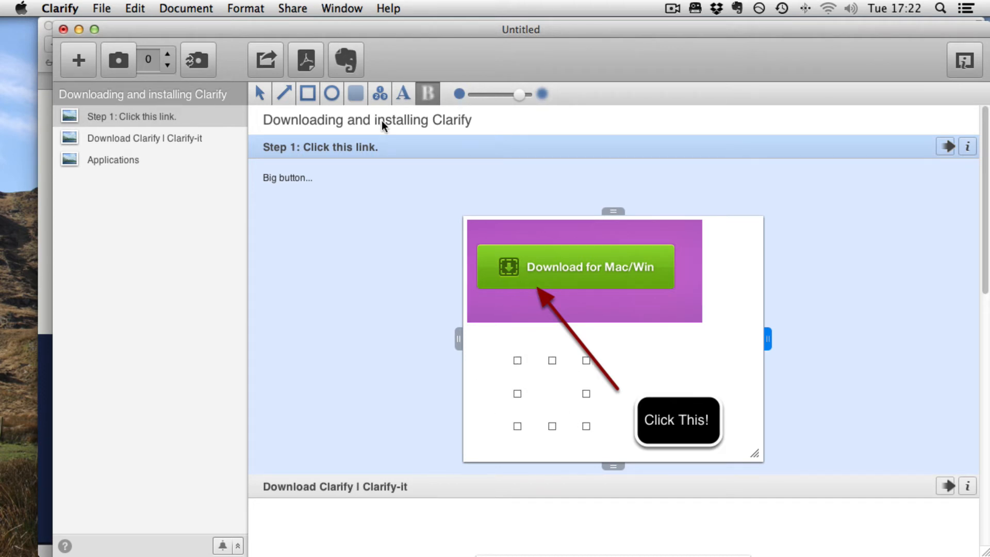
{"action": "left_click", "coordinate": [380, 94]}
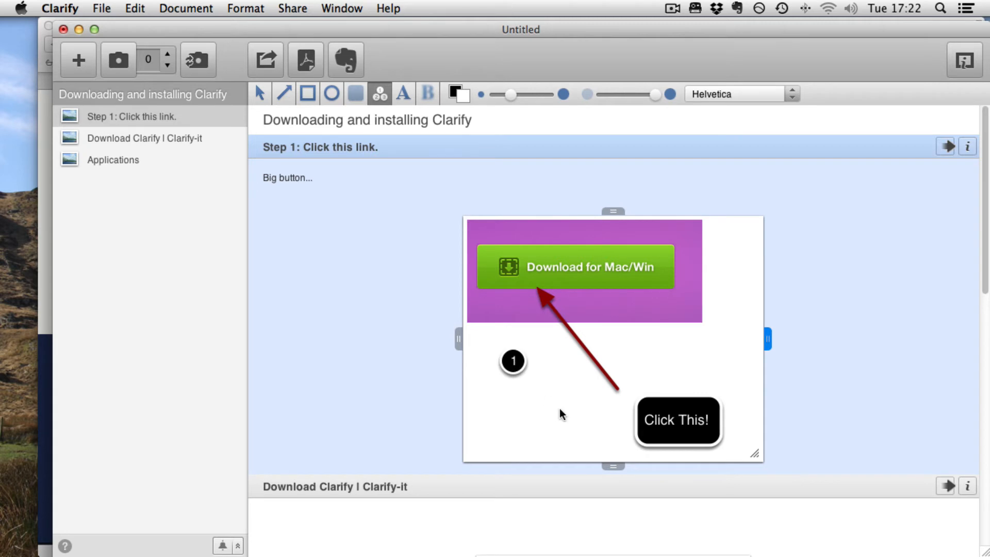
{"action": "left_click_drag", "start_coordinate": [513, 361], "coordinate": [486, 253]}
Place a number 2 badge at the arrow's tail beside the "Click This!" callout
{"action": "left_click", "coordinate": [634, 382]}
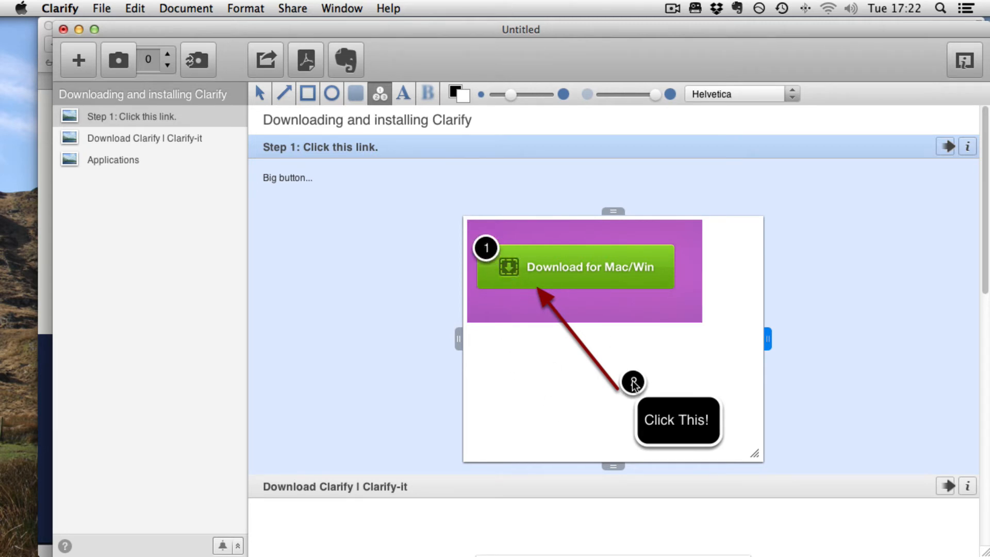
{"action": "left_click_drag", "start_coordinate": [632, 384], "coordinate": [619, 414]}
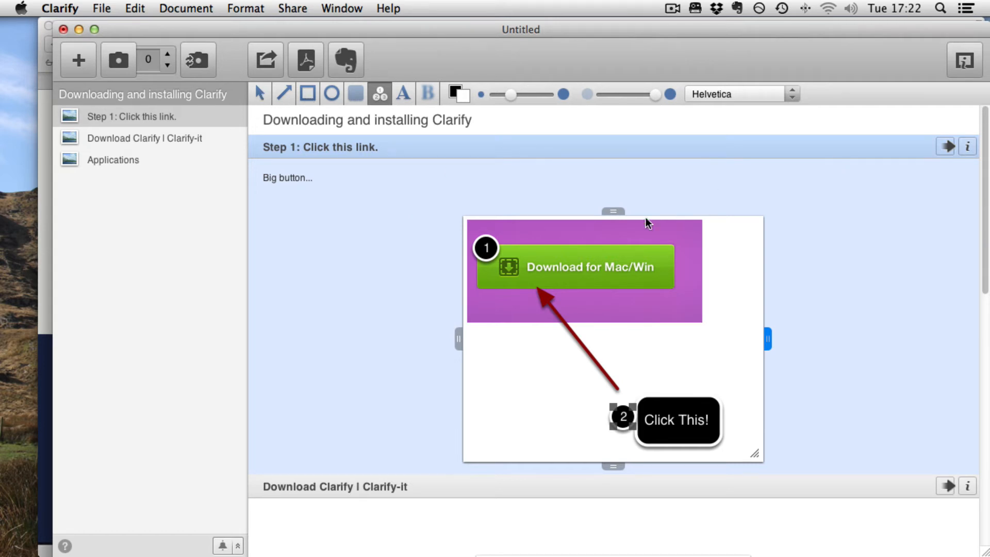
{"action": "mouse_move", "coordinate": [509, 94]}
{"action": "left_mouse_down"}
{"action": "mouse_move", "coordinate": [521, 95]}
{"action": "mouse_move", "coordinate": [495, 115]}
{"action": "mouse_move", "coordinate": [506, 109]}
{"action": "left_mouse_up"}
{"action": "mouse_move", "coordinate": [652, 95]}
{"action": "left_mouse_down"}
{"action": "mouse_move", "coordinate": [608, 94]}
{"action": "mouse_move", "coordinate": [657, 97]}
{"action": "left_mouse_up"}
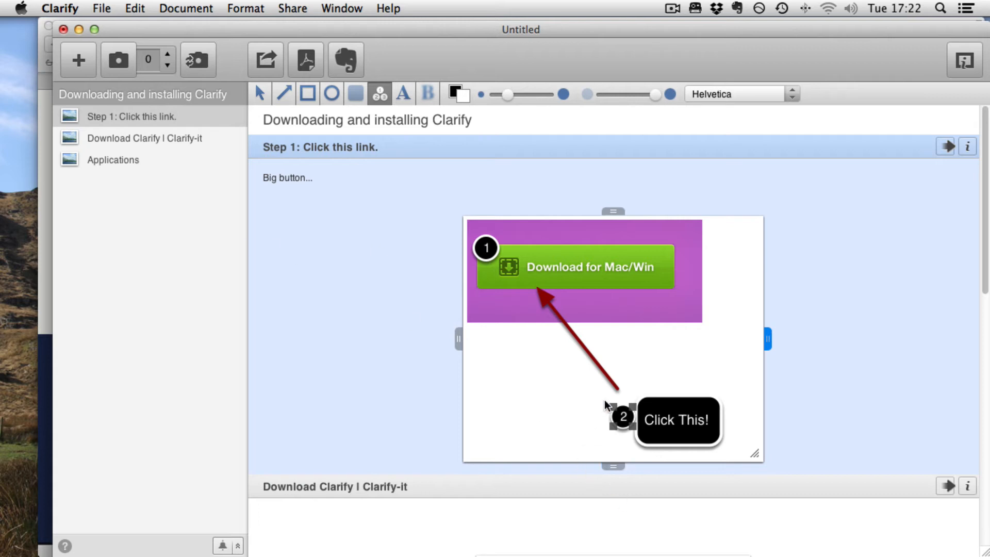
{"action": "mouse_move", "coordinate": [633, 408]}
{"action": "left_mouse_down"}
{"action": "mouse_move", "coordinate": [654, 384]}
{"action": "mouse_move", "coordinate": [661, 394]}
{"action": "mouse_move", "coordinate": [626, 349]}
{"action": "mouse_move", "coordinate": [635, 389]}
{"action": "left_mouse_up"}
Retitle the second step as "Step 2"
{"action": "scroll", "coordinate": [744, 447], "scroll_direction": "down", "scroll_amount": 5}
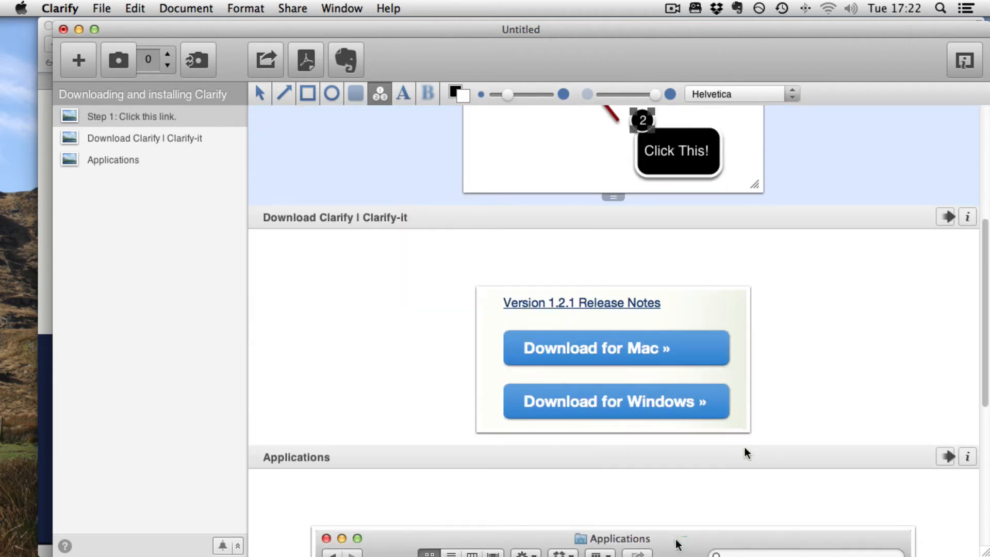
{"action": "scroll", "coordinate": [360, 215], "scroll_direction": "up", "scroll_amount": 6}
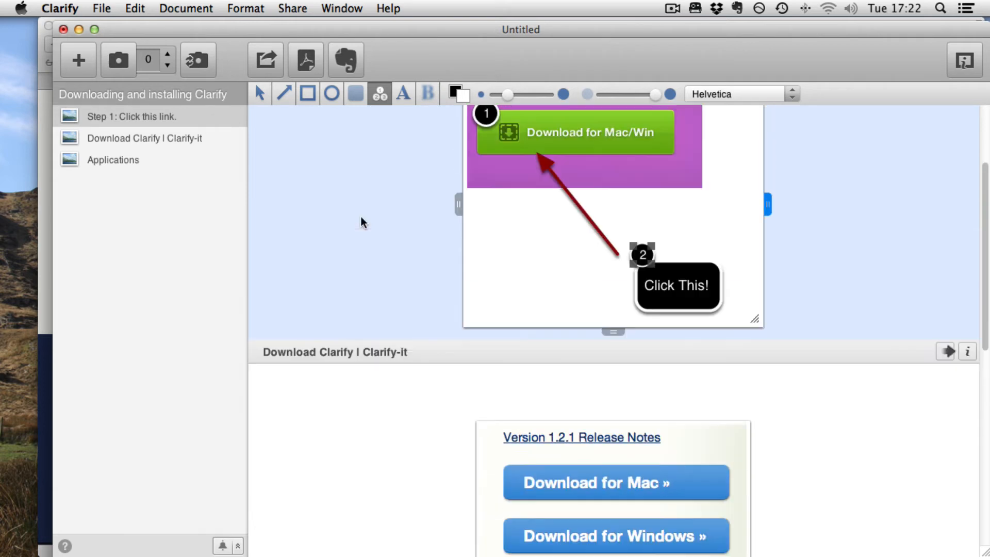
{"action": "scroll", "coordinate": [360, 238], "scroll_direction": "down", "scroll_amount": 3}
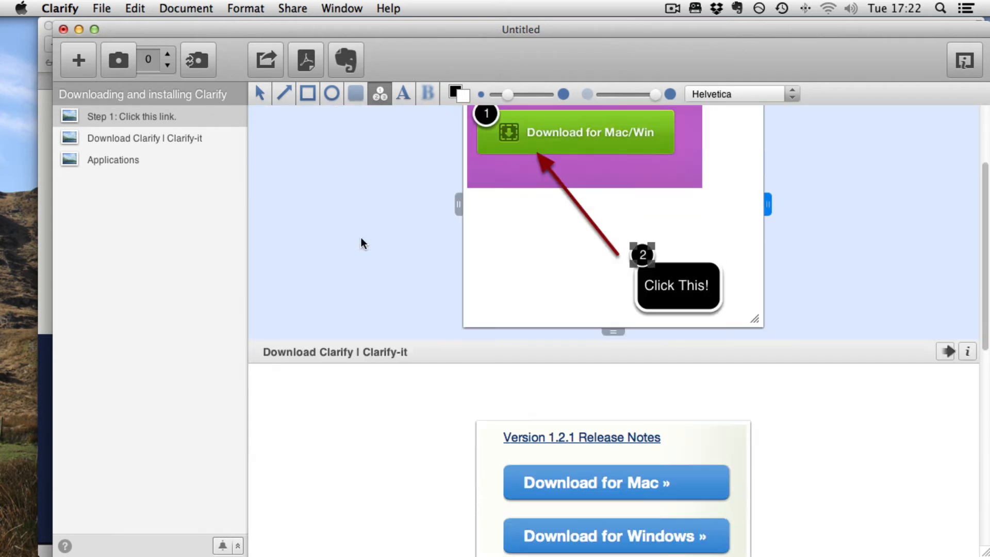
{"action": "left_click", "coordinate": [355, 361]}
{"action": "left_click", "coordinate": [378, 332]}
{"action": "type", "text": "Ste"}
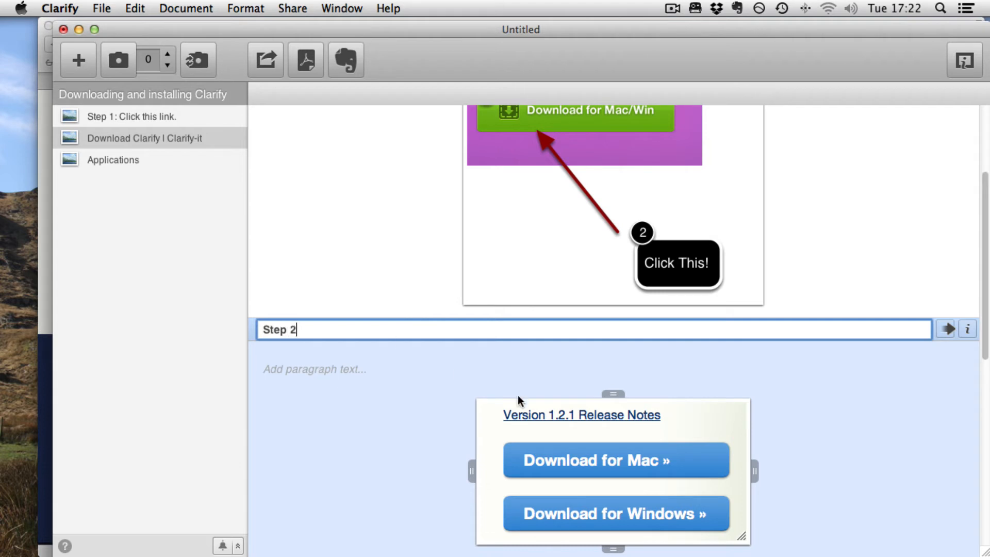
{"action": "type", "text": "p 2"}
Widen the second step's image canvas to the right
{"action": "scroll", "coordinate": [901, 438], "scroll_direction": "down", "scroll_amount": 3}
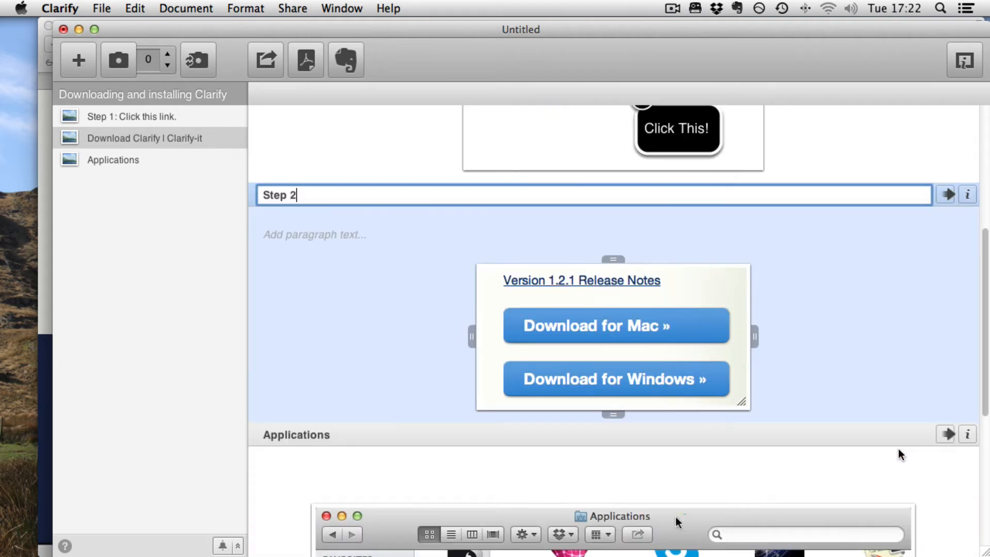
{"action": "left_click", "coordinate": [755, 335]}
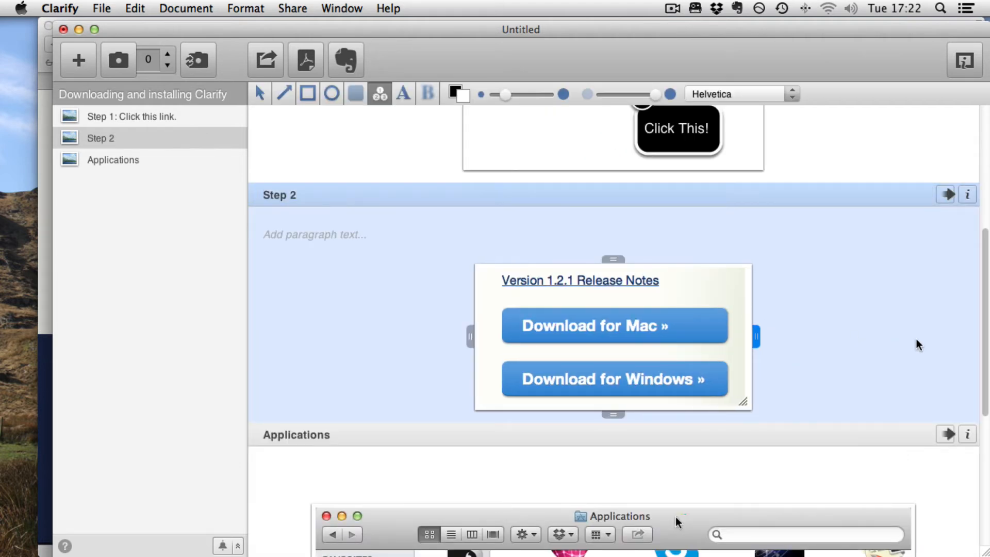
{"action": "left_click_drag", "start_coordinate": [757, 337], "coordinate": [894, 333]}
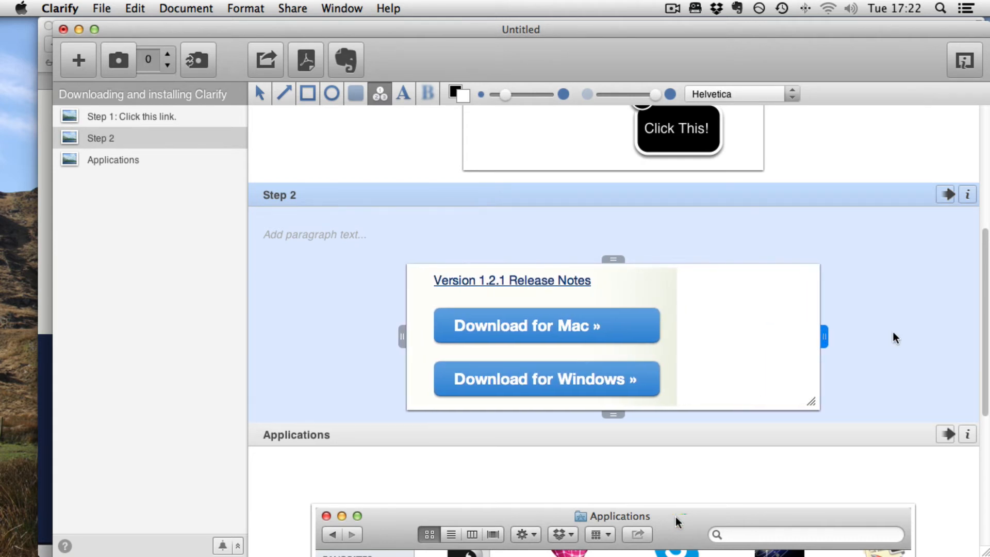
Draw a thicker, semi-transparent arrow pointing to the Download for Mac button
{"action": "left_click", "coordinate": [281, 94]}
{"action": "mouse_move", "coordinate": [764, 356]}
{"action": "left_mouse_down"}
{"action": "mouse_move", "coordinate": [634, 360]}
{"action": "mouse_move", "coordinate": [600, 328]}
{"action": "left_mouse_up"}
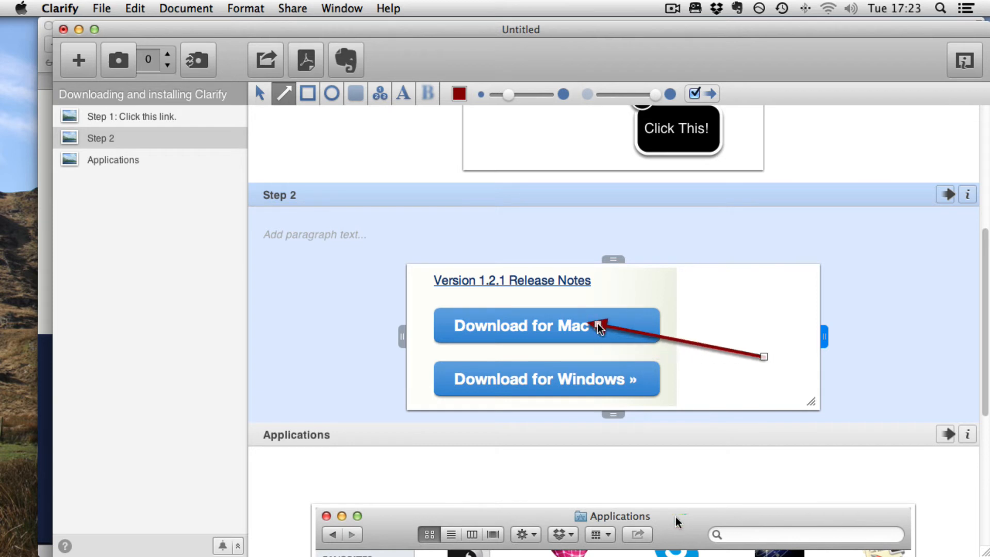
{"action": "left_click_drag", "start_coordinate": [765, 357], "coordinate": [759, 356]}
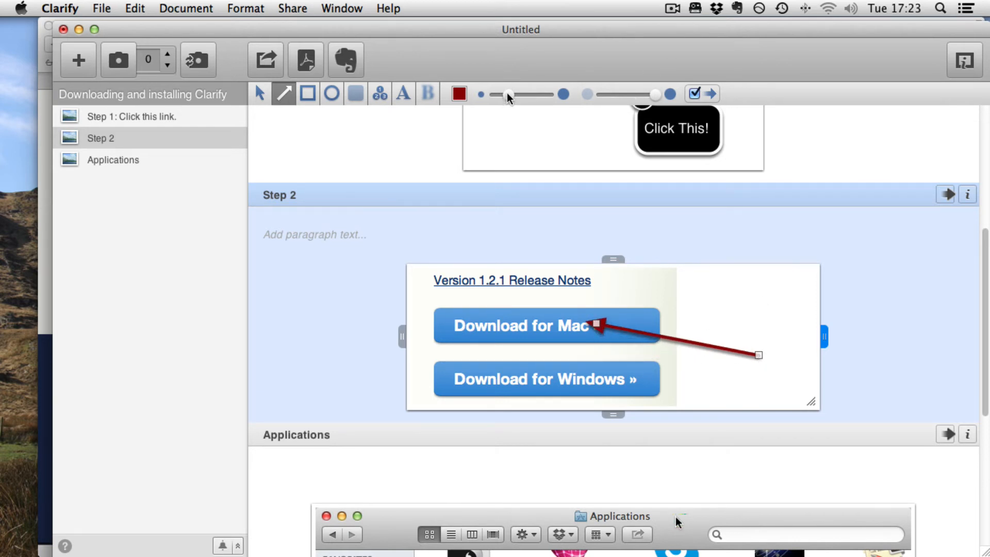
{"action": "left_click_drag", "start_coordinate": [507, 97], "coordinate": [548, 97]}
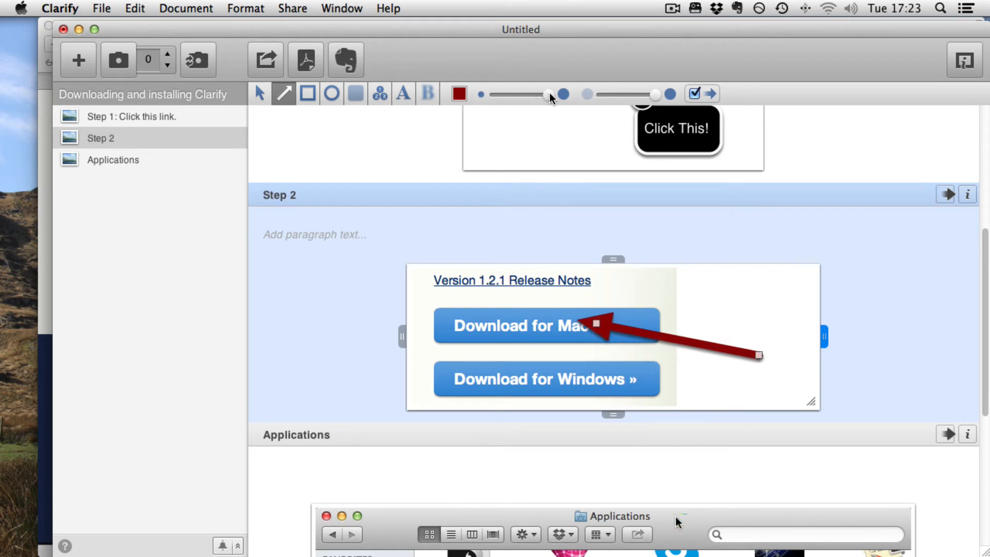
{"action": "left_click_drag", "start_coordinate": [663, 101], "coordinate": [611, 98]}
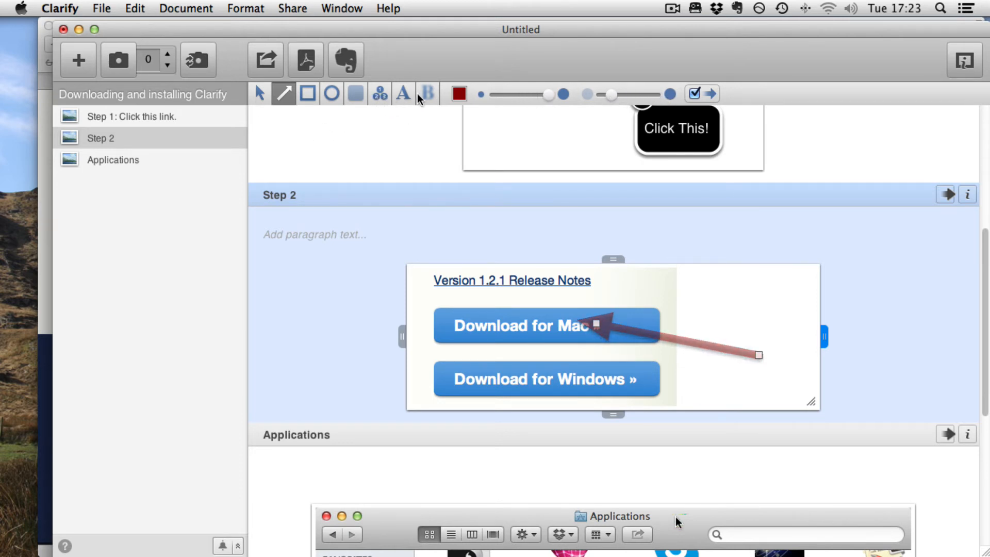
Place a number 1 badge next to the Version 1.2.1 Release Notes link
{"action": "left_click", "coordinate": [379, 95]}
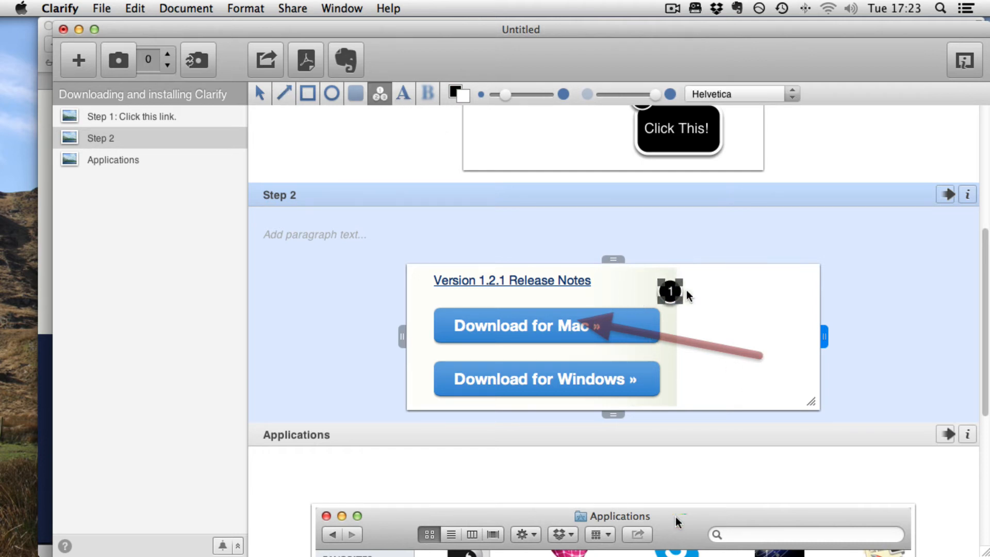
{"action": "left_click", "coordinate": [660, 282]}
{"action": "left_click_drag", "start_coordinate": [660, 283], "coordinate": [636, 287]}
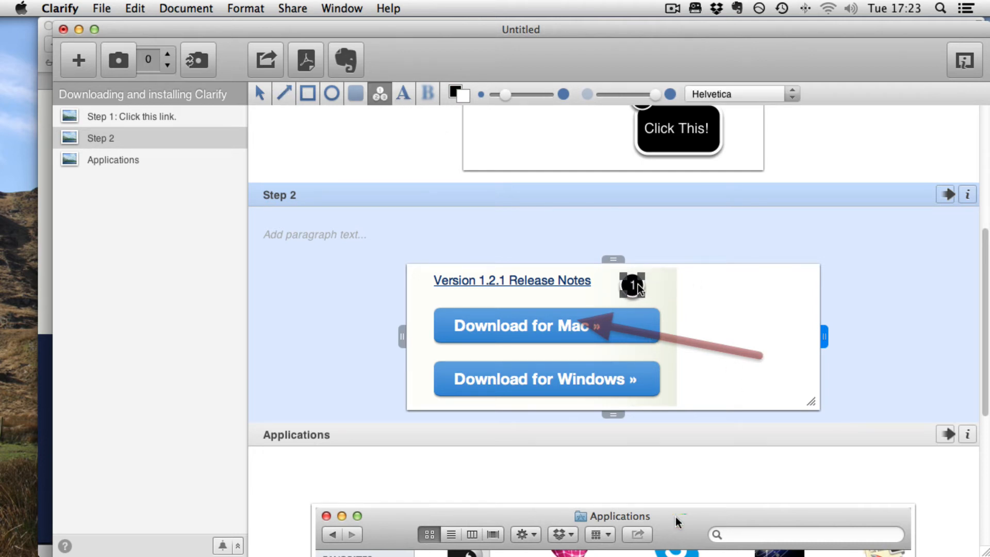
Add a text callout reading "Download for Mac" at the tail of the arrow in the second step's image
{"action": "left_click", "coordinate": [404, 94]}
{"action": "left_click_drag", "start_coordinate": [719, 317], "coordinate": [786, 388]}
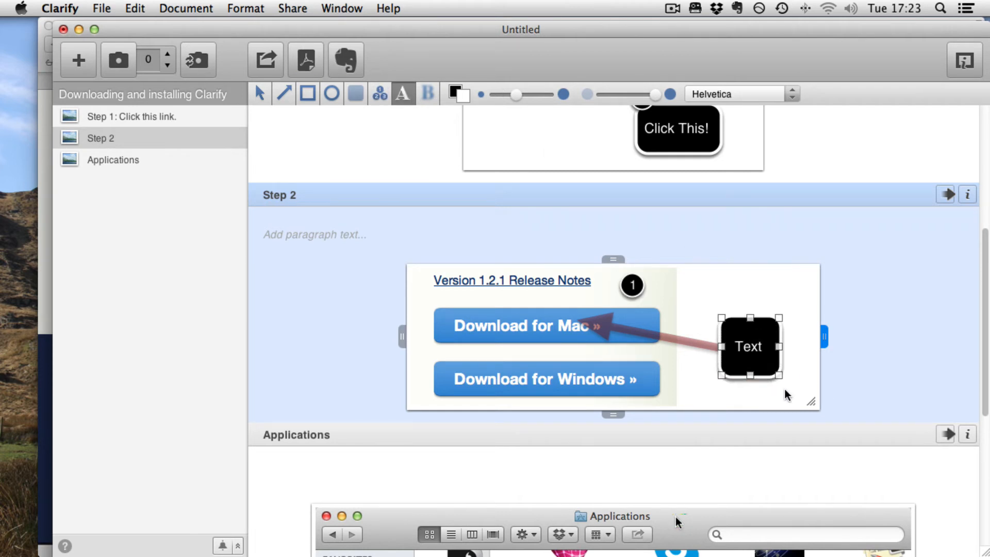
{"action": "right_click", "coordinate": [768, 374]}
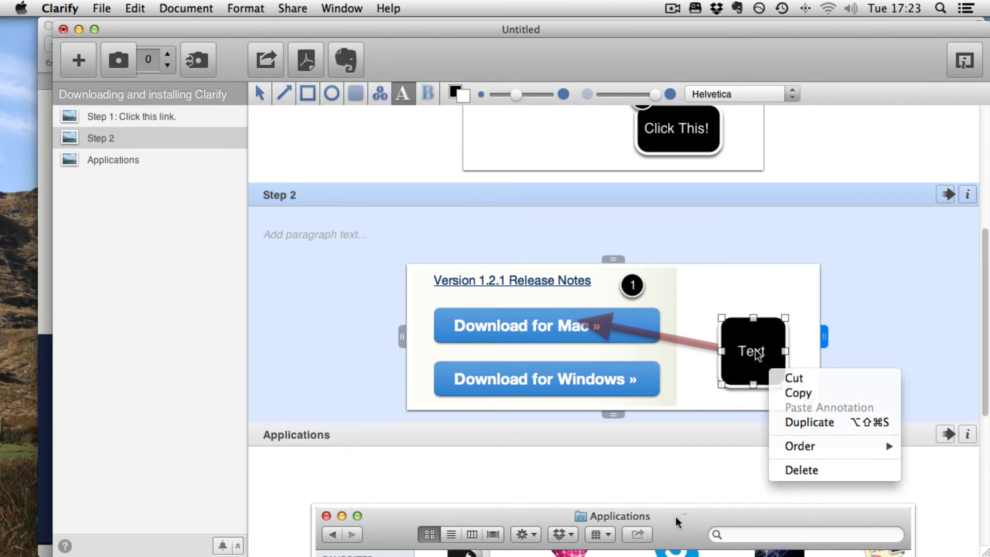
{"action": "left_click", "coordinate": [755, 355]}
{"action": "double_click", "coordinate": [756, 351]}
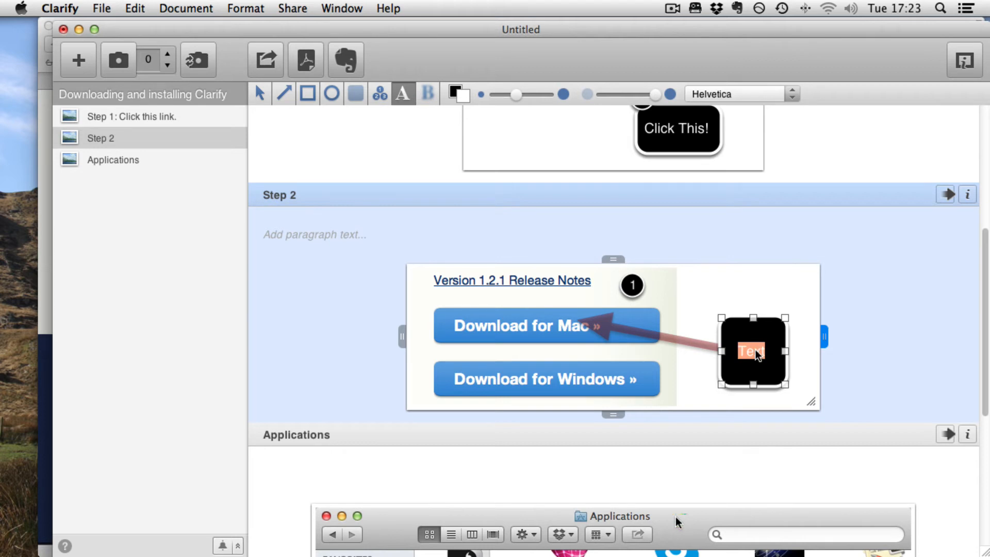
{"action": "type", "text": "Downlo"}
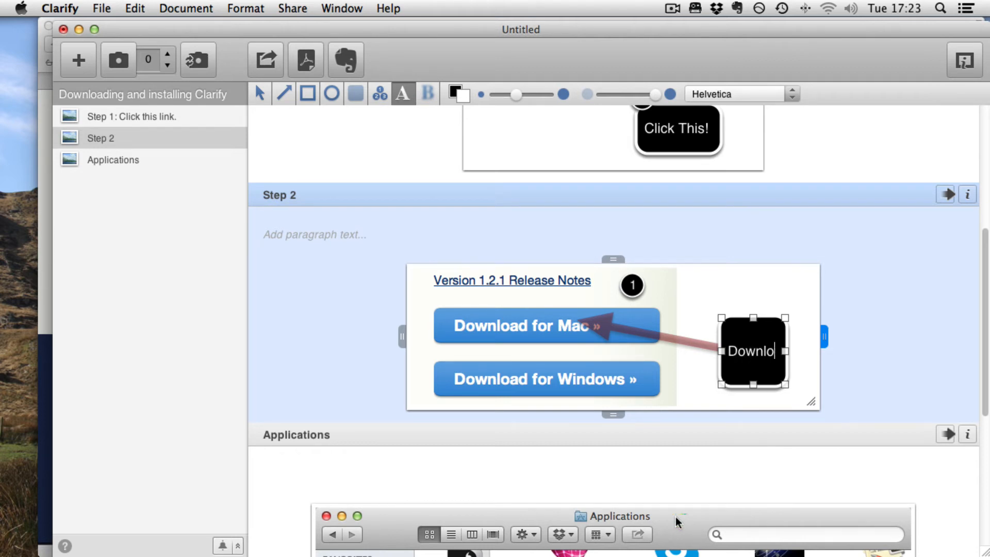
{"action": "type", "text": "ad for"}
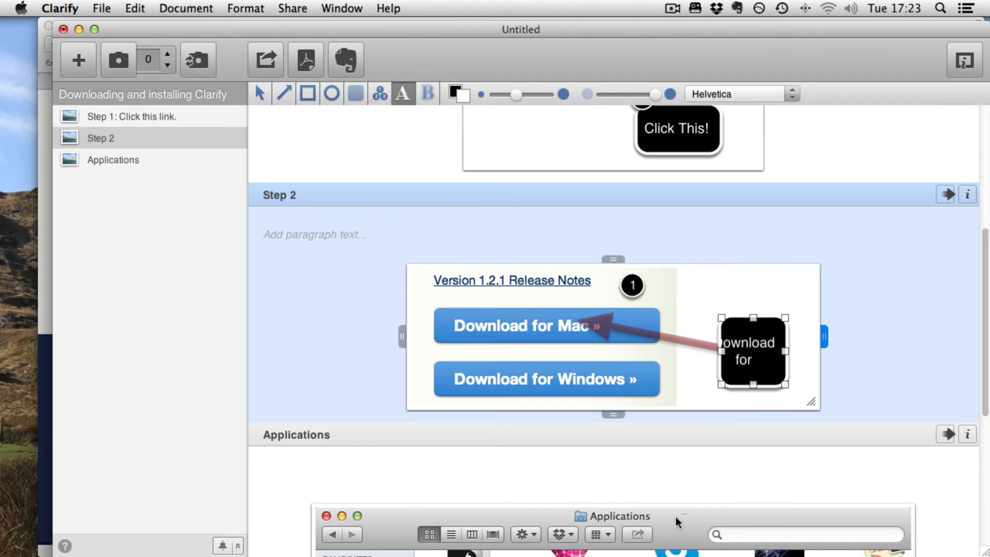
{"action": "type", "text": " Mac"}
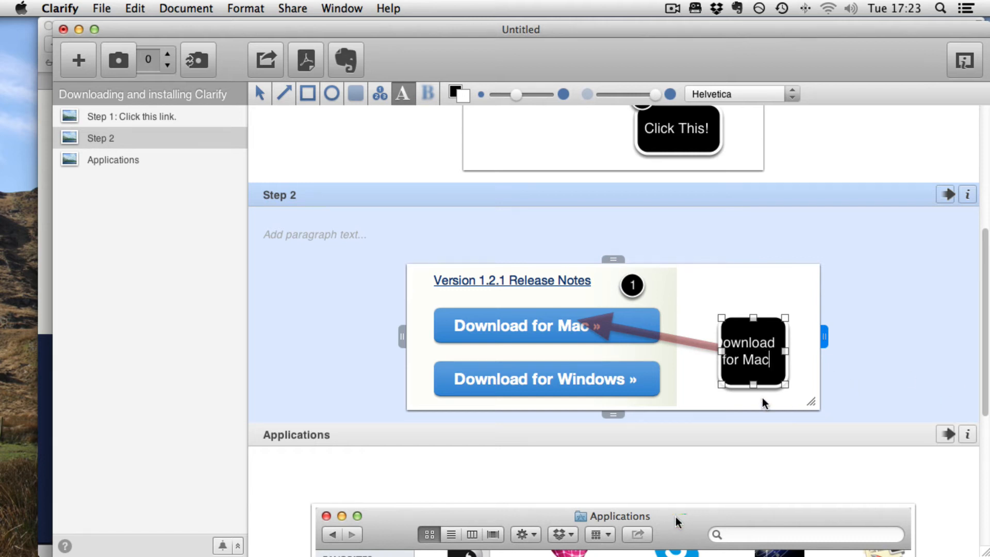
Enlarge the "Download for Mac" callout box so its text fits on two lines
{"action": "left_click_drag", "start_coordinate": [786, 384], "coordinate": [813, 402]}
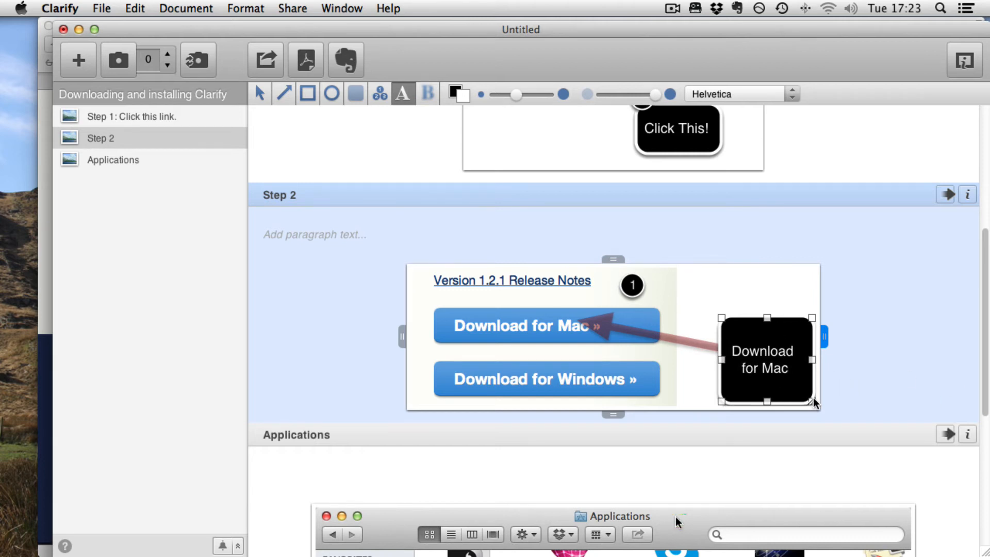
{"action": "left_click_drag", "start_coordinate": [788, 368], "coordinate": [776, 368]}
{"action": "left_click", "coordinate": [736, 291]}
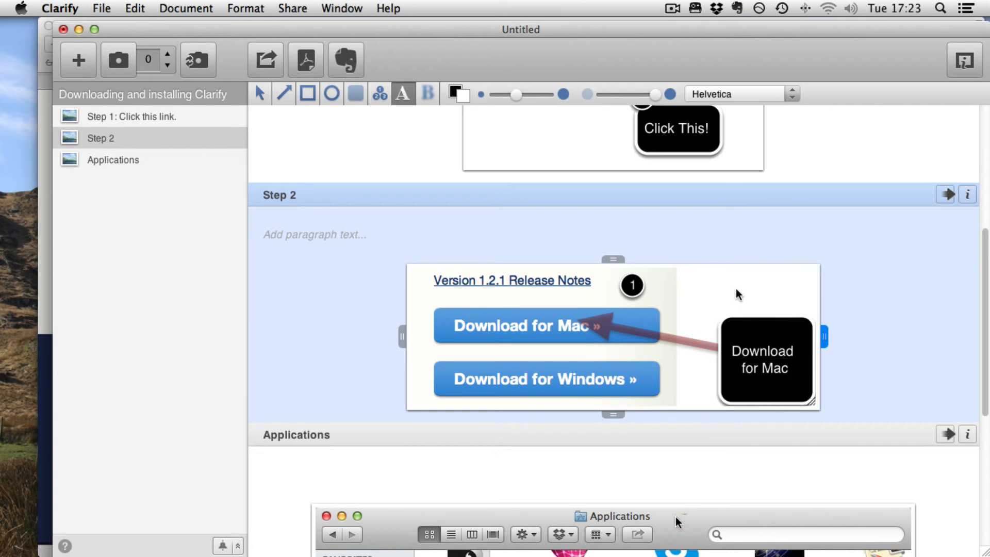
Thin the callout's outline and make the callout semi-transparent
{"action": "left_click", "coordinate": [767, 343]}
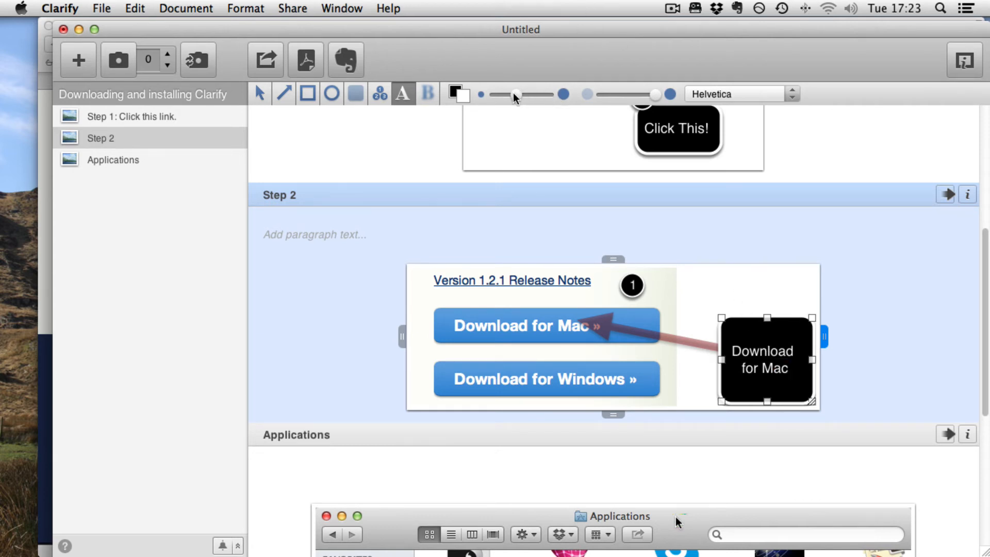
{"action": "left_click_drag", "start_coordinate": [515, 97], "coordinate": [499, 97]}
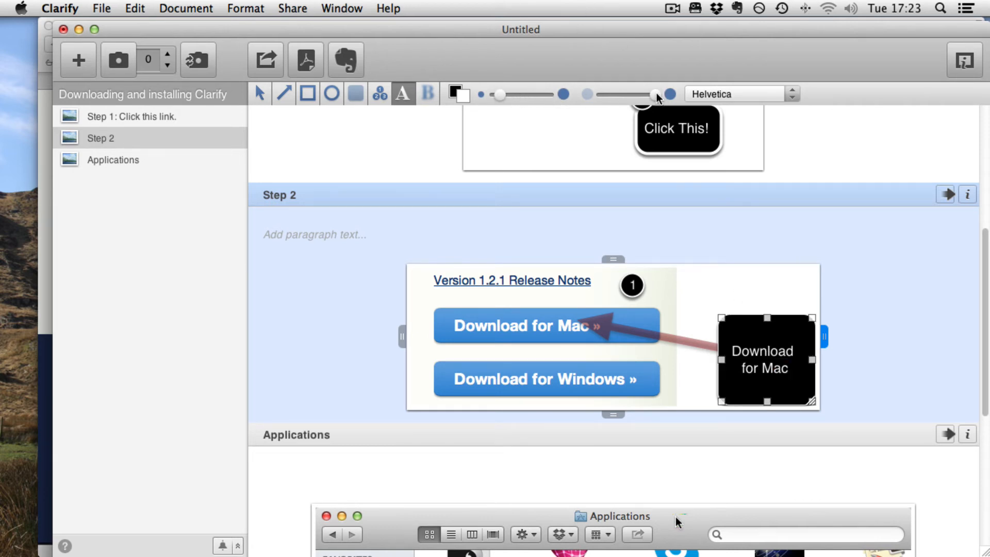
{"action": "left_click_drag", "start_coordinate": [657, 98], "coordinate": [617, 98]}
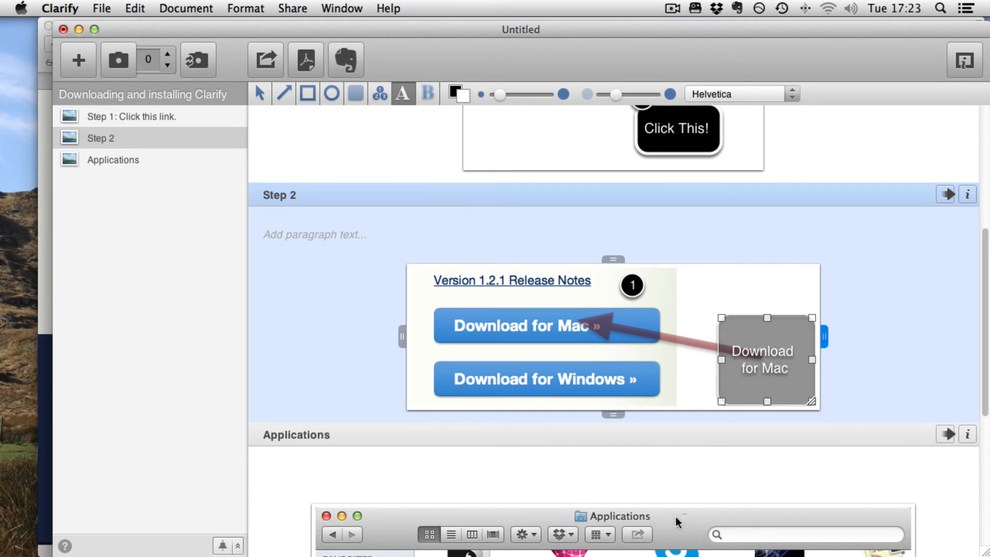
Retitle the third step from "Applications" to "Step 3"
{"action": "scroll", "coordinate": [304, 185], "scroll_direction": "down", "scroll_amount": 5}
{"action": "left_click", "coordinate": [296, 166]}
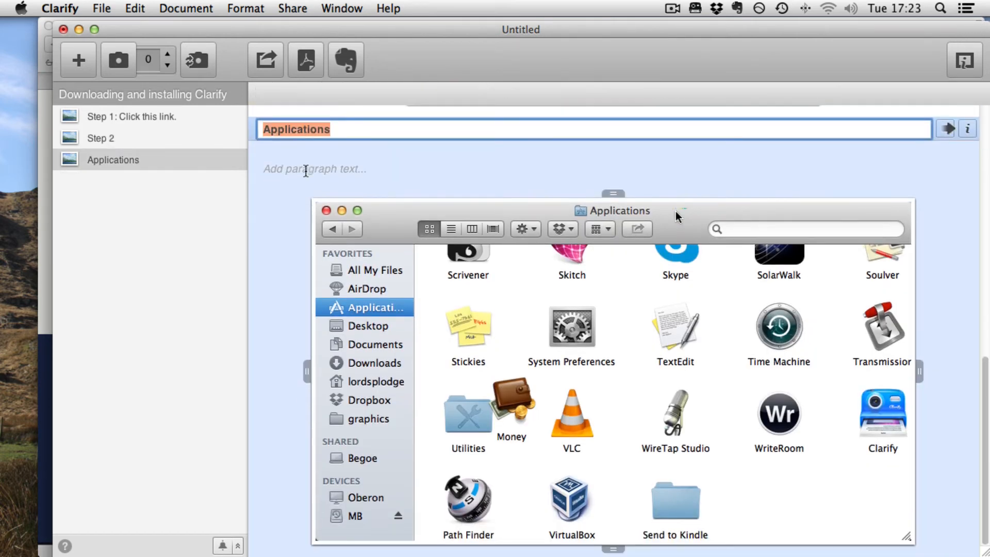
{"action": "type", "text": "Step 3"}
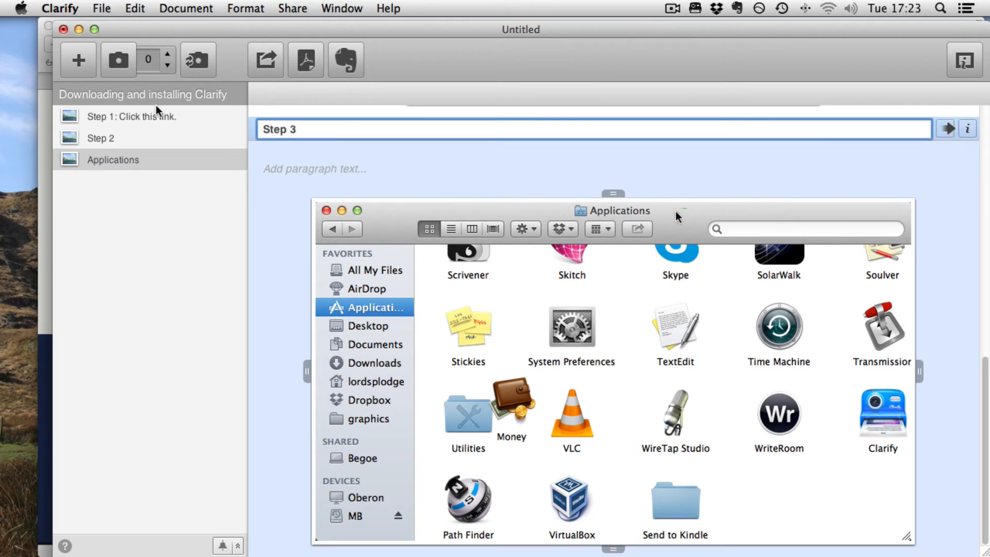
Draw an ellipse around the System Preferences icon in the third step's image
{"action": "left_click", "coordinate": [507, 305]}
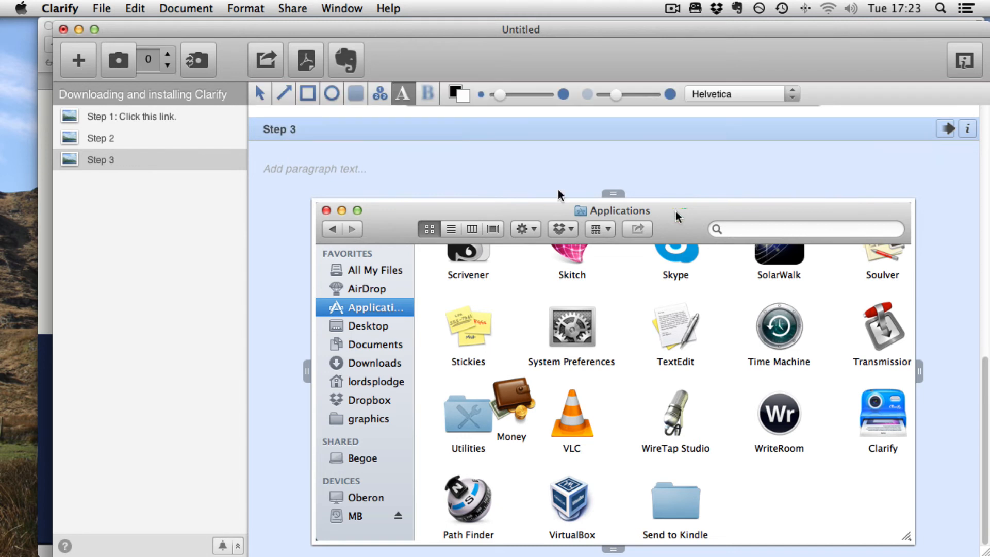
{"action": "left_click", "coordinate": [332, 94]}
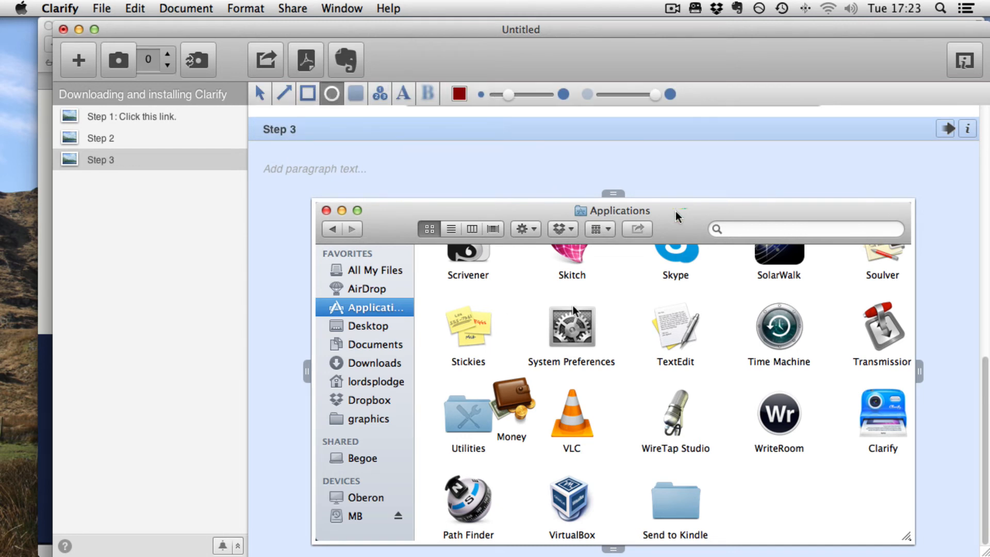
{"action": "left_click_drag", "start_coordinate": [524, 293], "coordinate": [630, 376]}
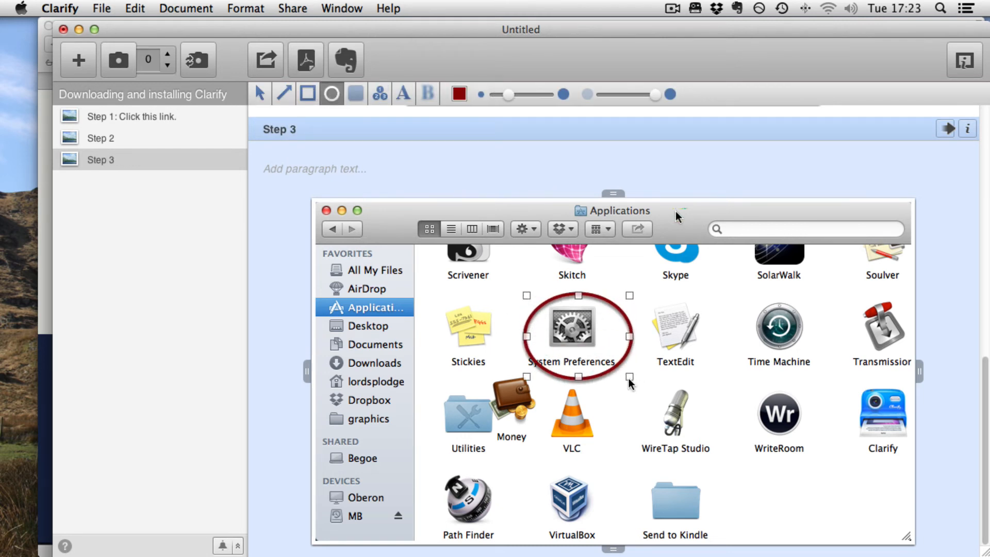
Upload the document to Clarify-it
{"action": "scroll", "coordinate": [578, 230], "scroll_direction": "up", "scroll_amount": 10}
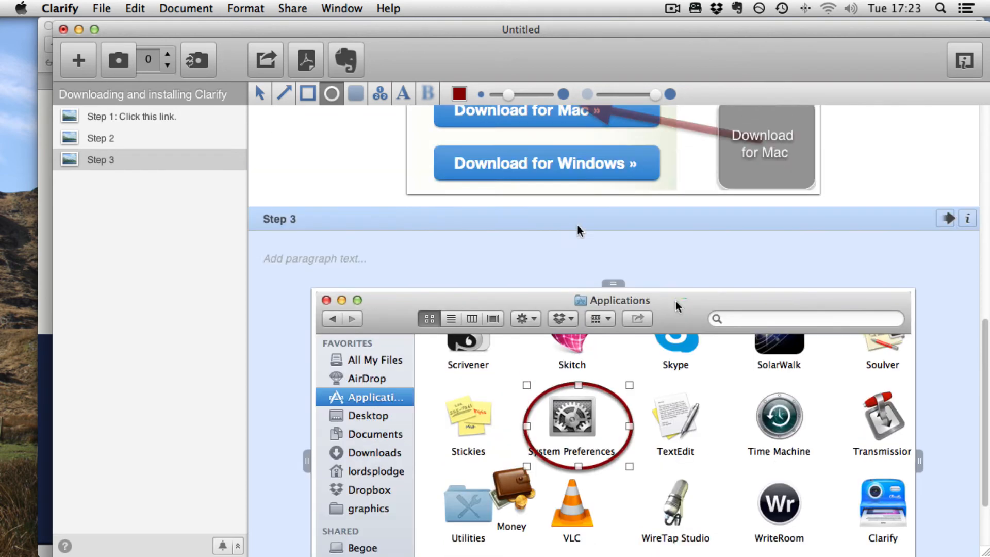
{"action": "scroll", "coordinate": [577, 229], "scroll_direction": "down", "scroll_amount": 2}
{"action": "scroll", "coordinate": [578, 230], "scroll_direction": "down", "scroll_amount": 3}
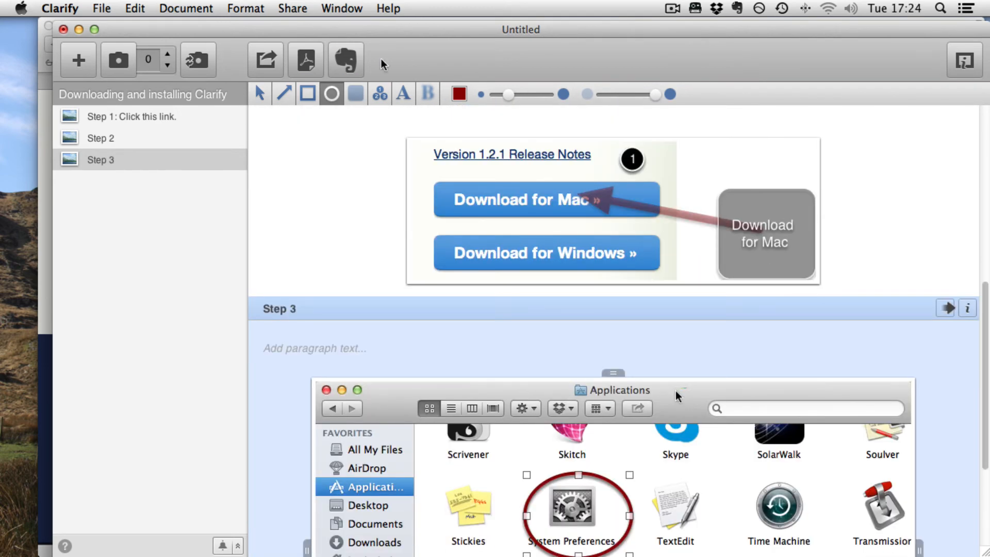
{"action": "left_click", "coordinate": [263, 66]}
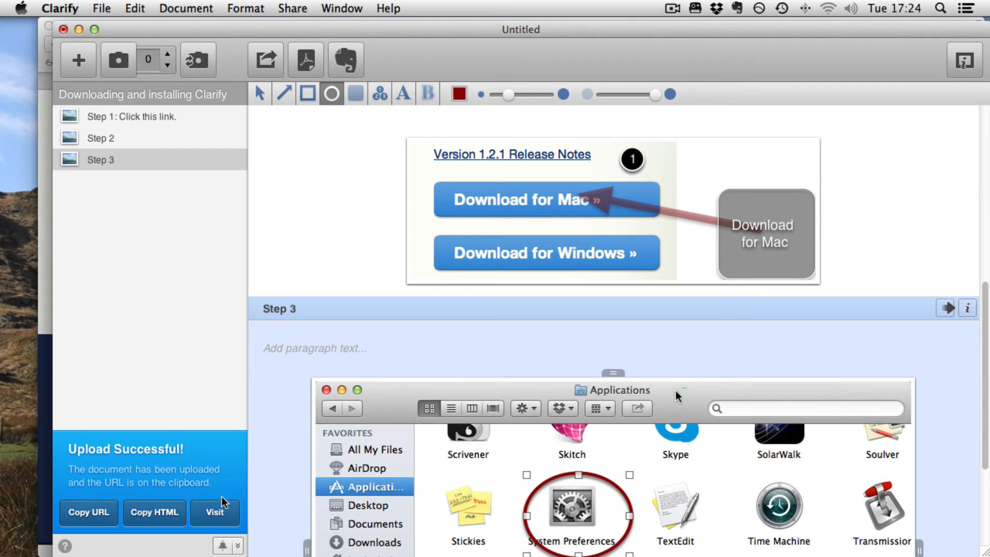
Open the uploaded document page in the browser and scroll through its steps
{"action": "left_click", "coordinate": [215, 512]}
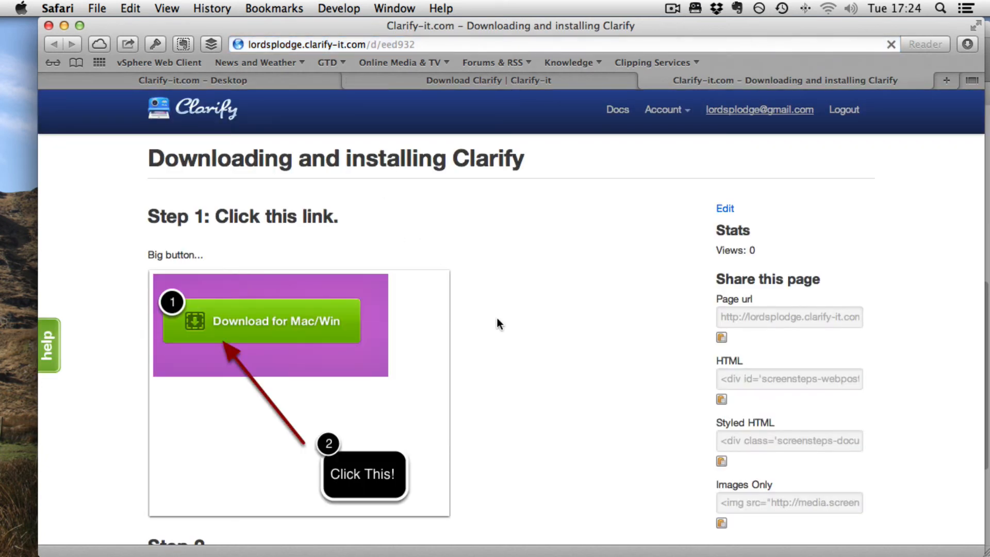
{"action": "scroll", "coordinate": [497, 319], "scroll_direction": "down", "scroll_amount": 5}
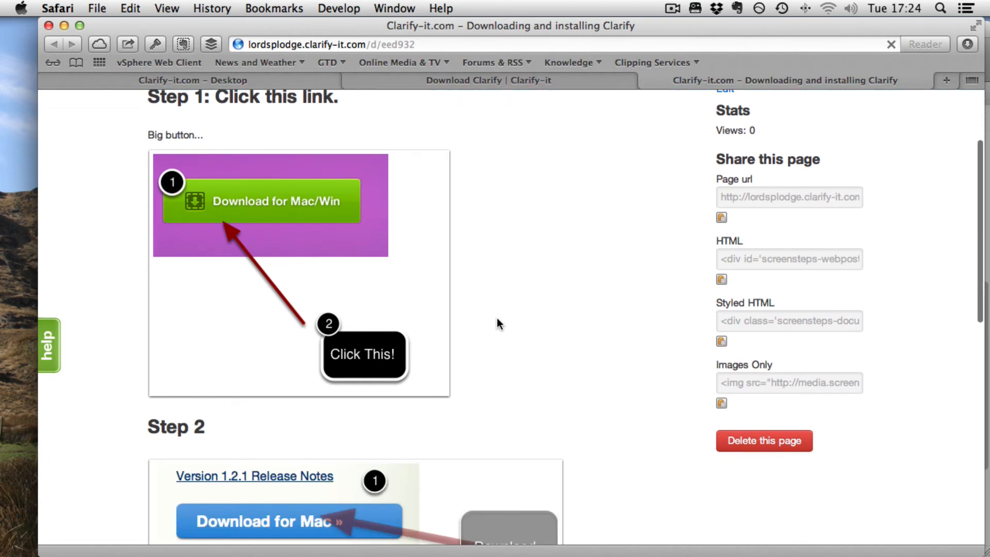
{"action": "scroll", "coordinate": [496, 318], "scroll_direction": "down", "scroll_amount": 15}
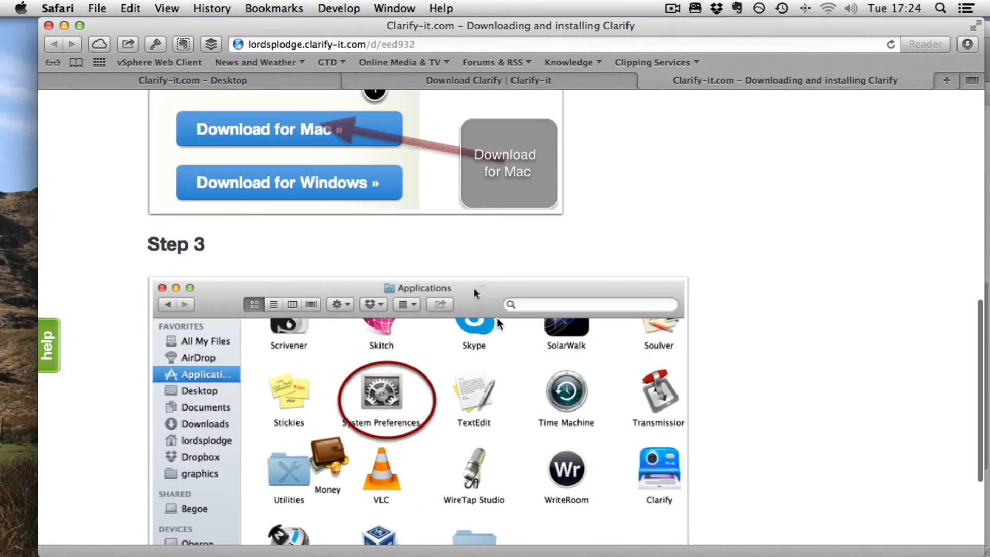
{"action": "scroll", "coordinate": [496, 318], "scroll_direction": "up", "scroll_amount": 20}
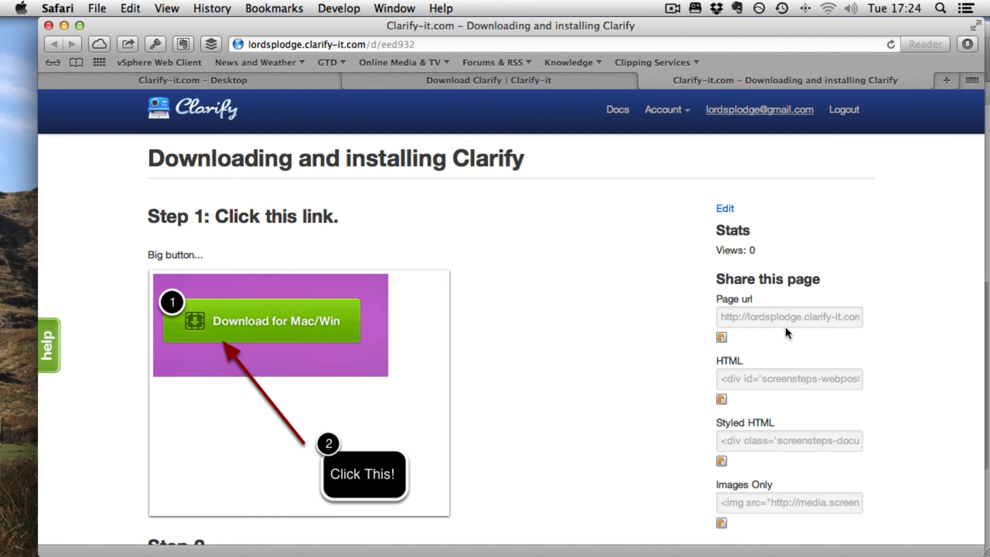
{"action": "scroll", "coordinate": [786, 330], "scroll_direction": "down", "scroll_amount": 2}
{"action": "scroll", "coordinate": [785, 326], "scroll_direction": "down", "scroll_amount": 4}
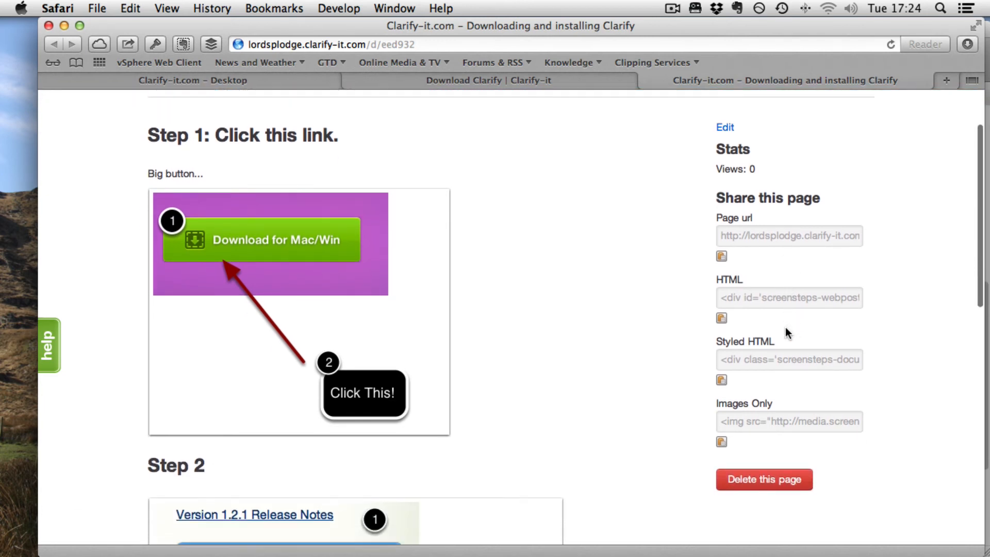
{"action": "scroll", "coordinate": [785, 327], "scroll_direction": "up", "scroll_amount": 5}
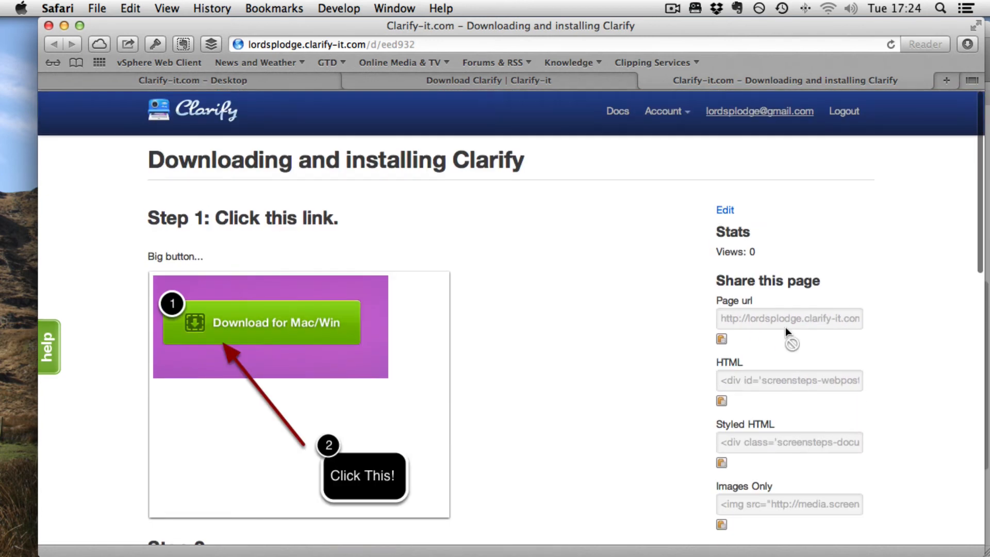
{"action": "scroll", "coordinate": [785, 327], "scroll_direction": "down", "scroll_amount": 10}
{"action": "scroll", "coordinate": [785, 319], "scroll_direction": "down", "scroll_amount": 15}
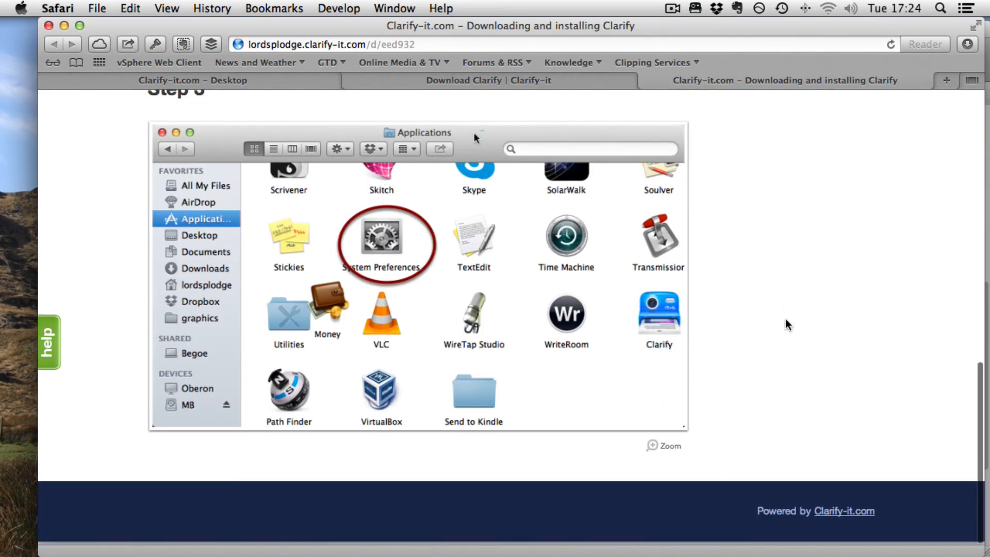
{"action": "scroll", "coordinate": [710, 195], "scroll_direction": "up", "scroll_amount": 20}
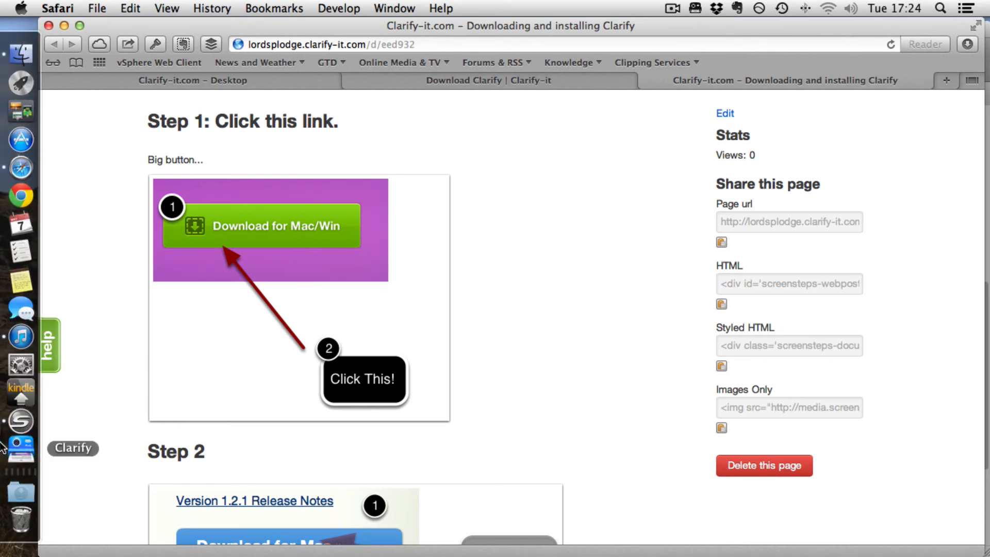
Export the document as the PDF "Downloading and installing Clarify.pdf" to the Desktop
{"action": "left_click", "coordinate": [19, 447]}
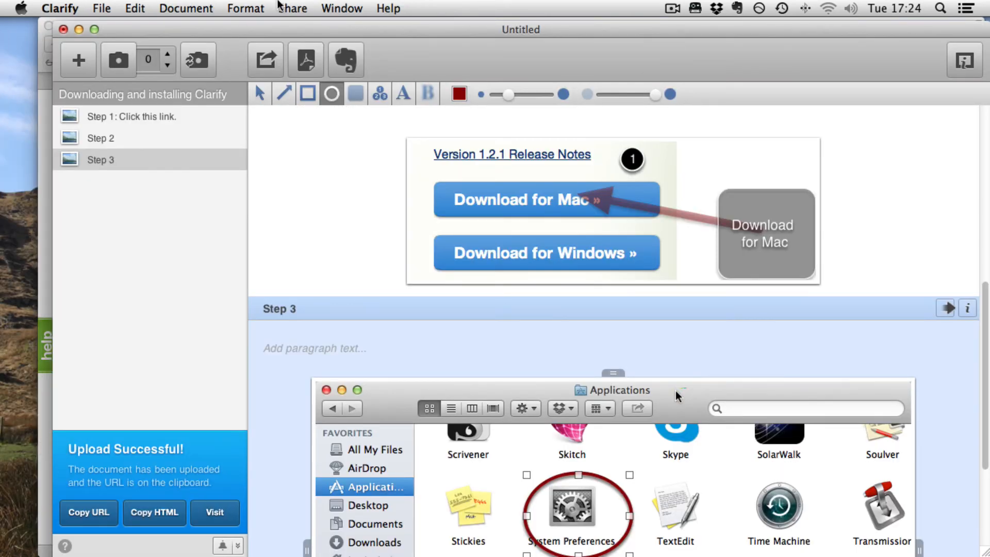
{"action": "left_click", "coordinate": [307, 61]}
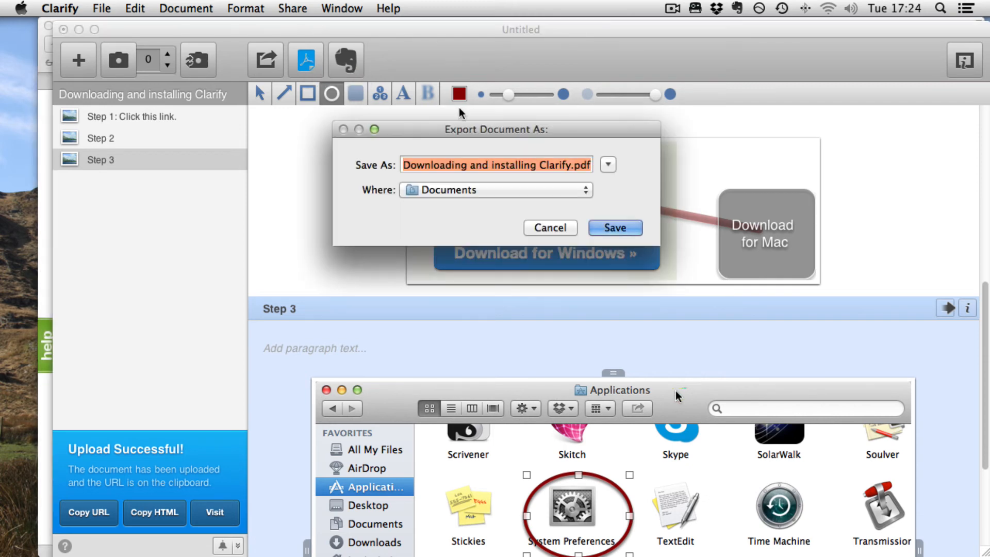
{"action": "left_click", "coordinate": [486, 190]}
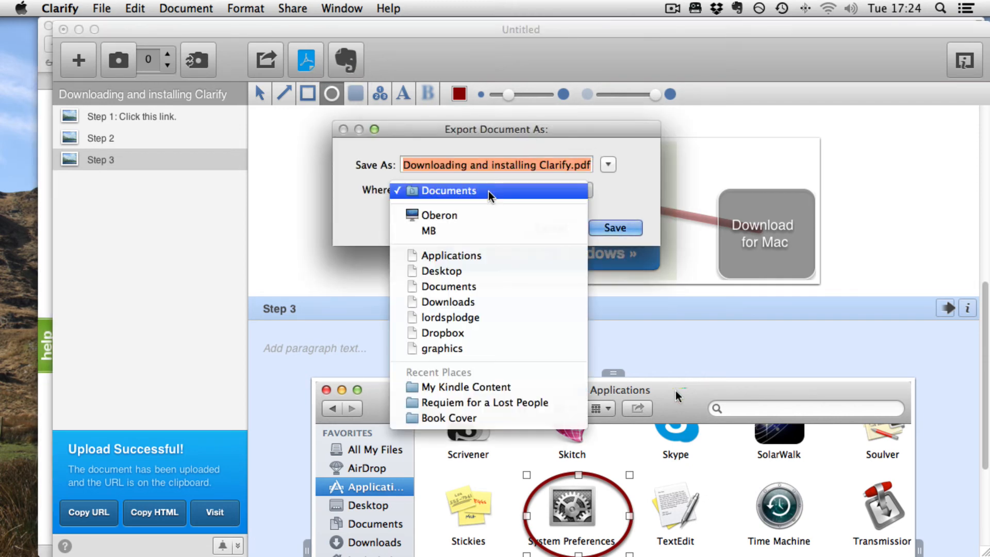
{"action": "left_click", "coordinate": [441, 269]}
{"action": "left_click", "coordinate": [624, 227]}
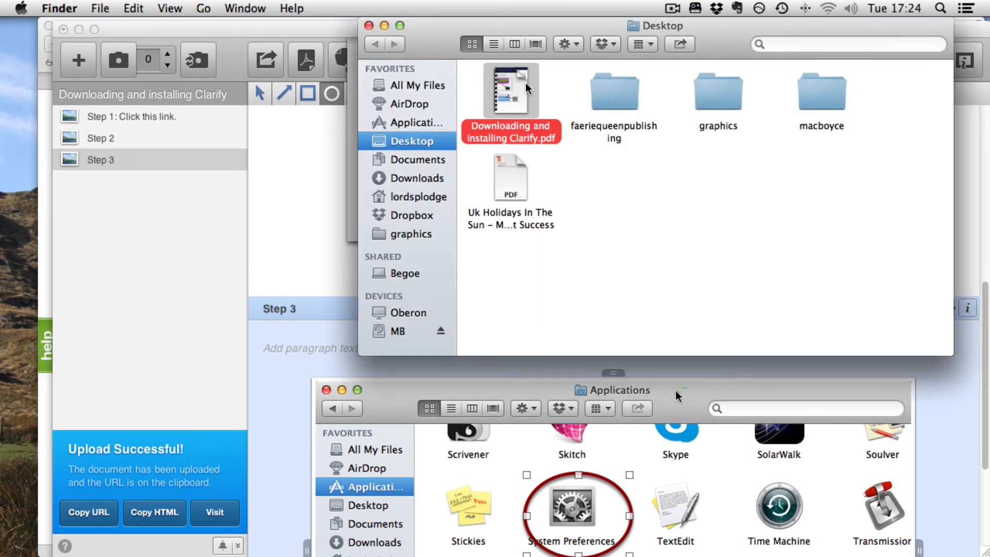
Preview the exported PDF and look through both of its pages
{"action": "key", "text": "space"}
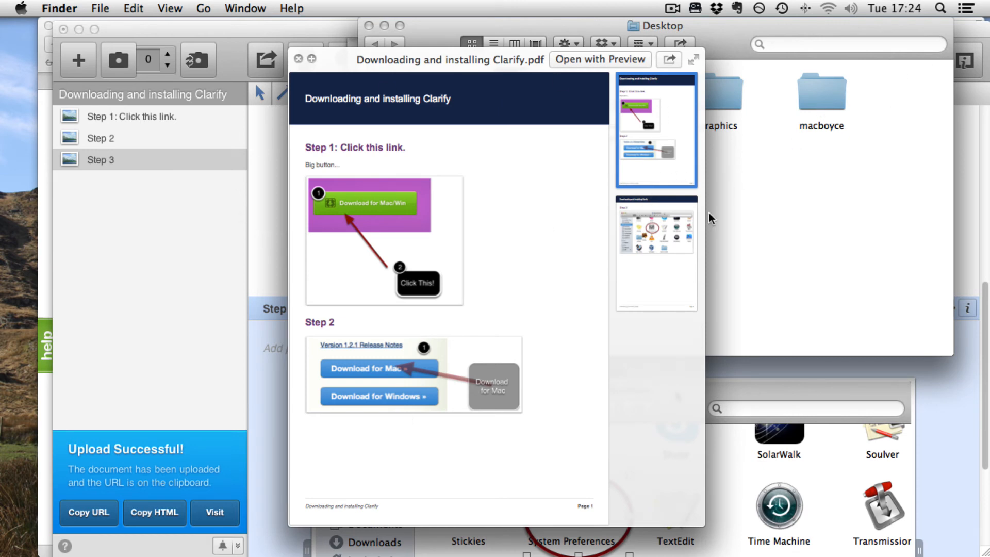
{"action": "left_click", "coordinate": [661, 257]}
{"action": "left_click", "coordinate": [661, 111]}
{"action": "left_click", "coordinate": [299, 58]}
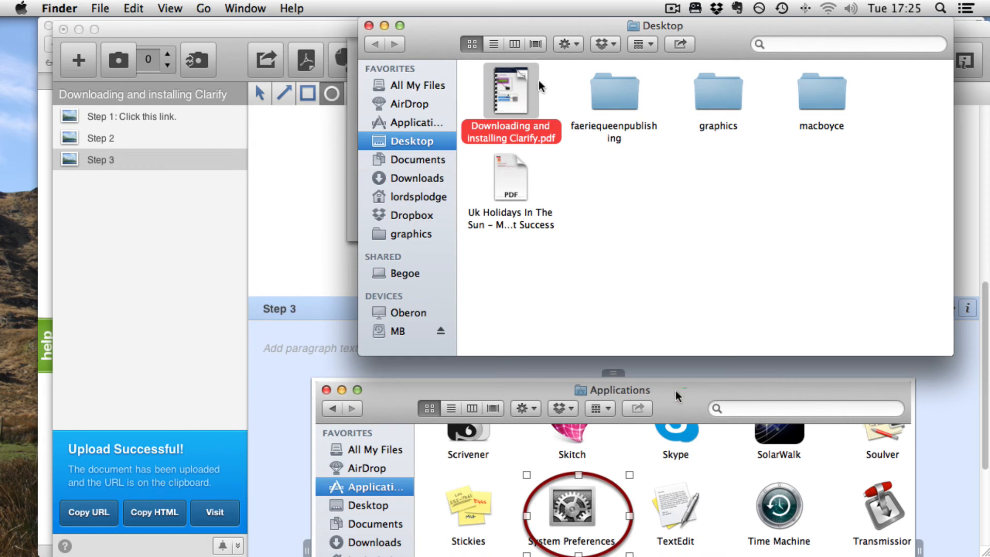
Close the Desktop Finder window and dismiss the Pro Tip dialog
{"action": "left_click", "coordinate": [369, 26]}
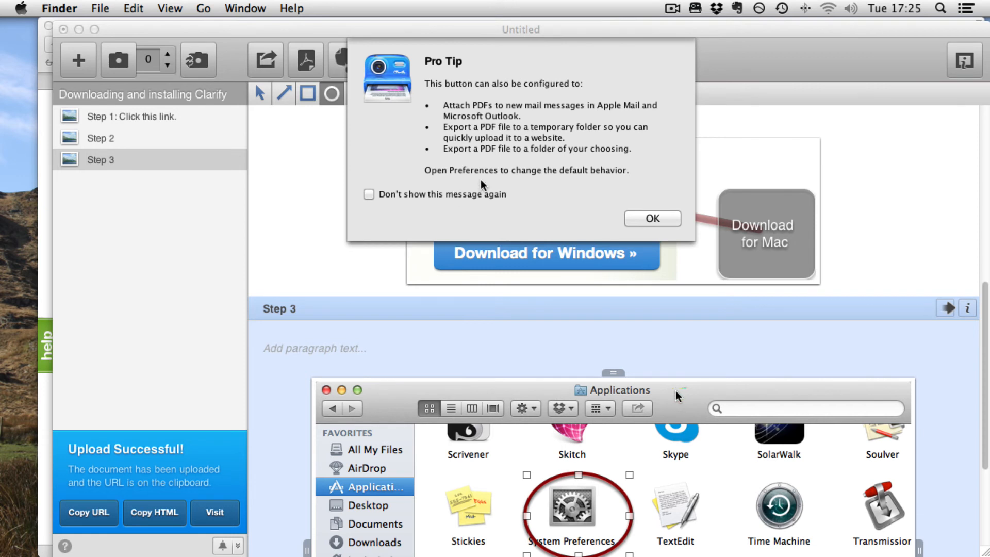
{"action": "left_click", "coordinate": [441, 198]}
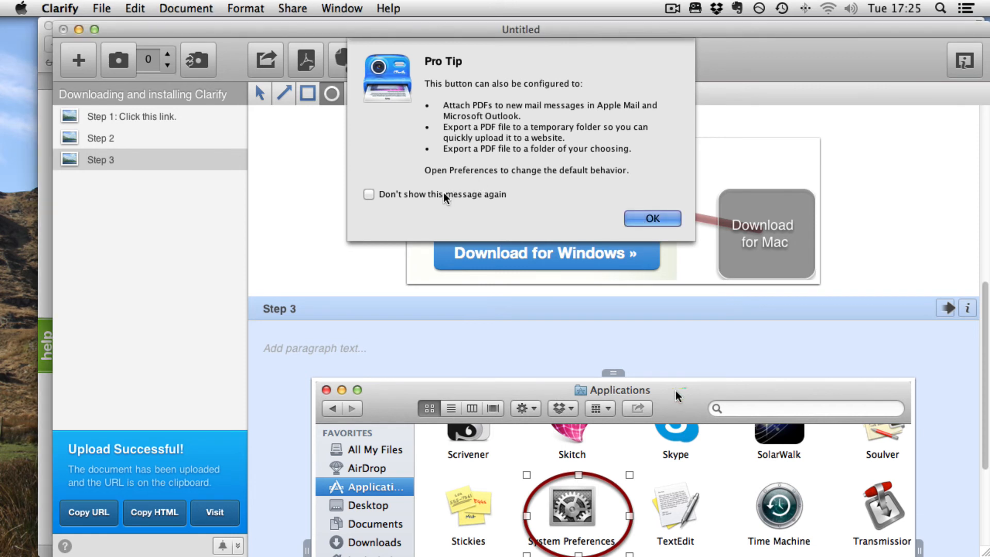
{"action": "left_click", "coordinate": [444, 196]}
{"action": "left_click", "coordinate": [659, 218]}
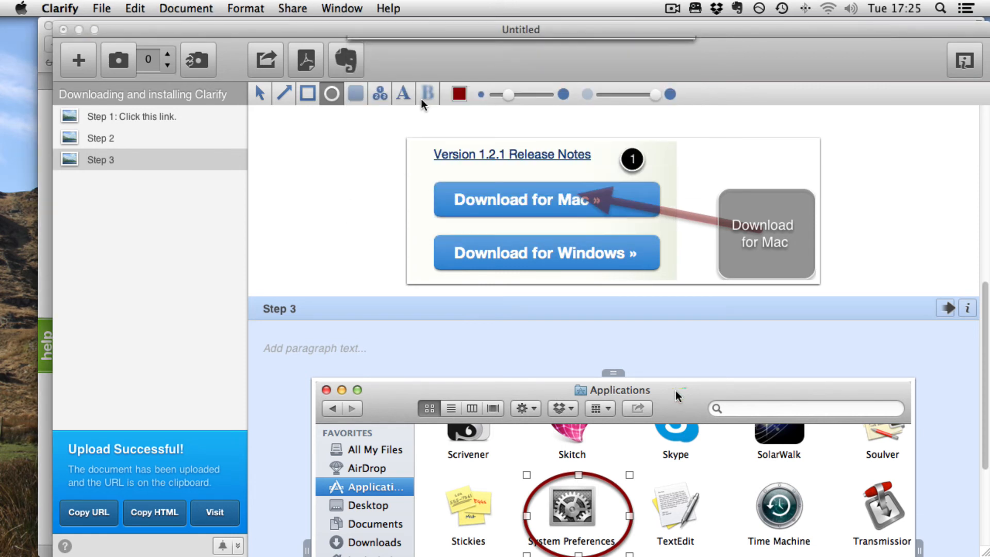
Open Preferences and try the Export PDF toolbar action choices, including Attach to email message, before returning to Export to file
{"action": "left_click", "coordinate": [63, 7]}
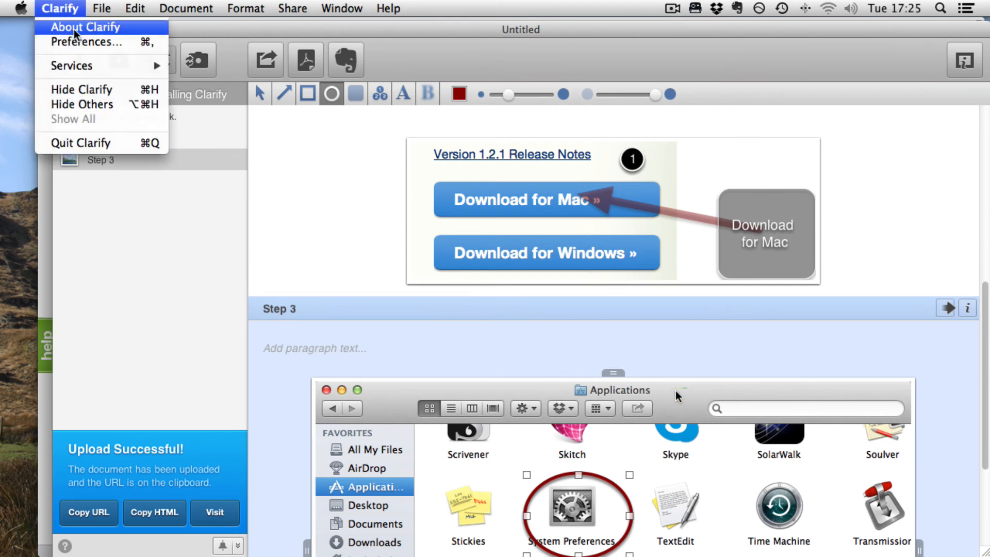
{"action": "left_click", "coordinate": [67, 41]}
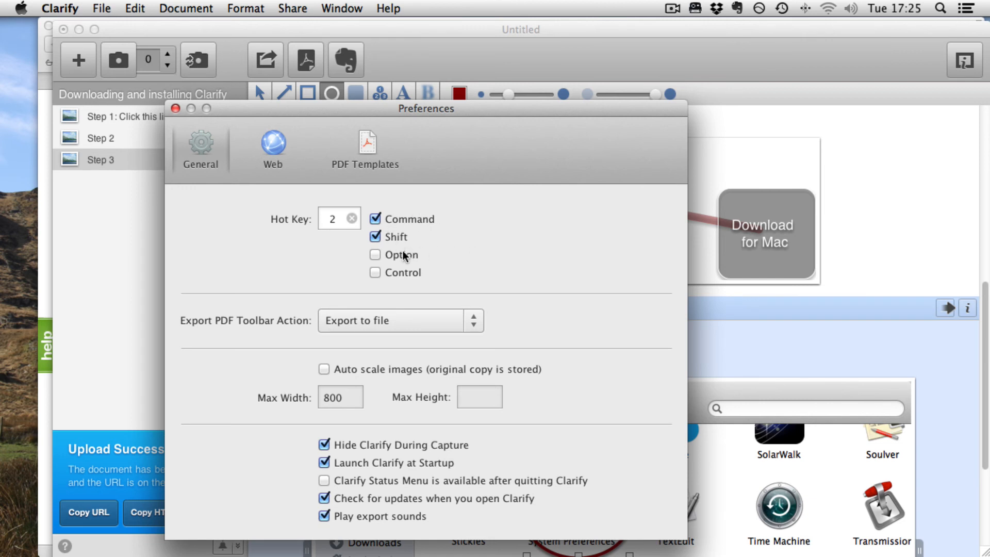
{"action": "left_click", "coordinate": [409, 320]}
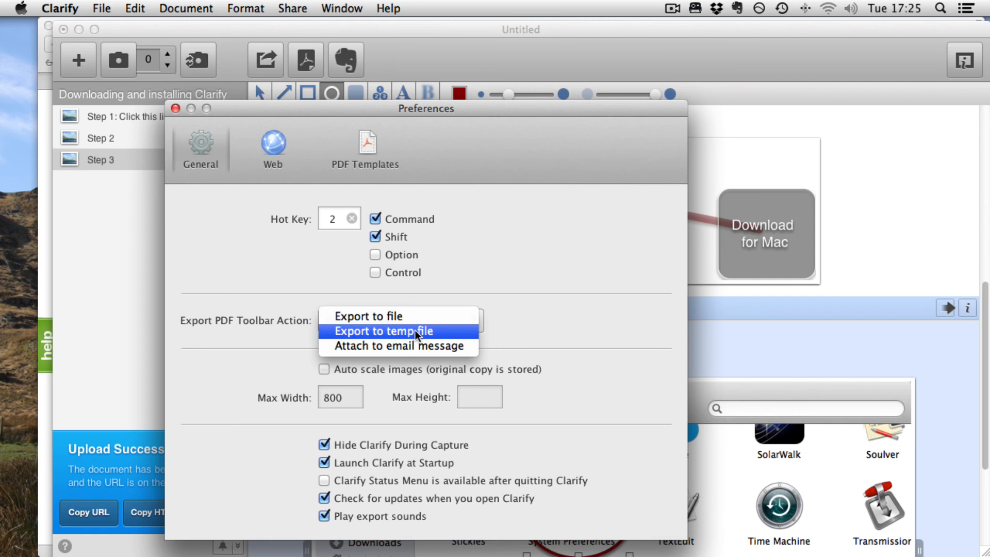
{"action": "left_click", "coordinate": [419, 346]}
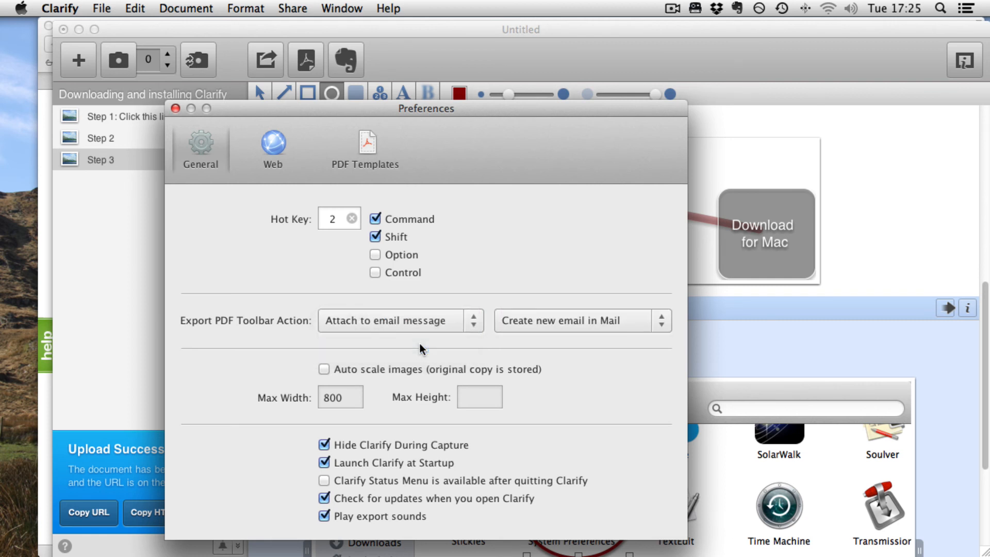
{"action": "left_click", "coordinate": [573, 314]}
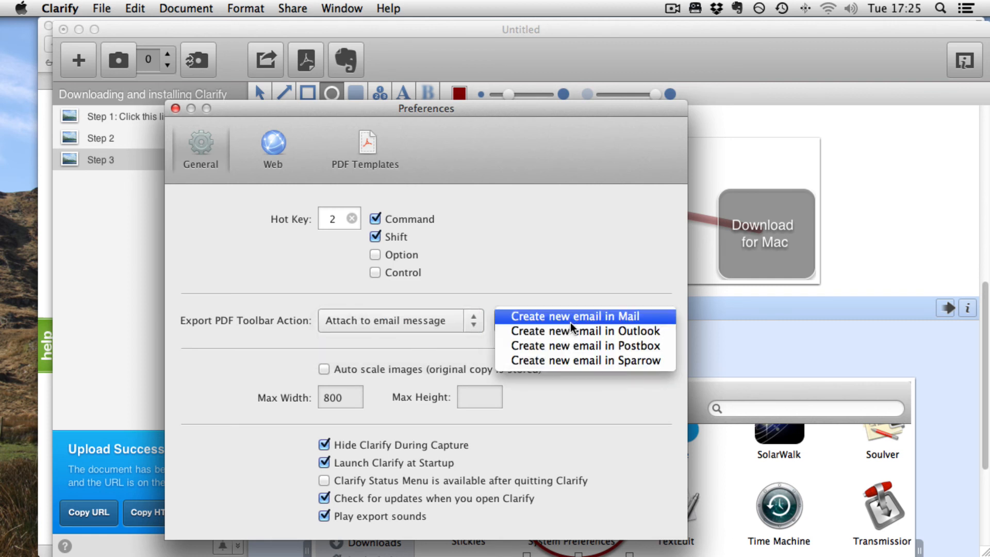
{"action": "left_click", "coordinate": [418, 323]}
{"action": "left_click", "coordinate": [622, 321]}
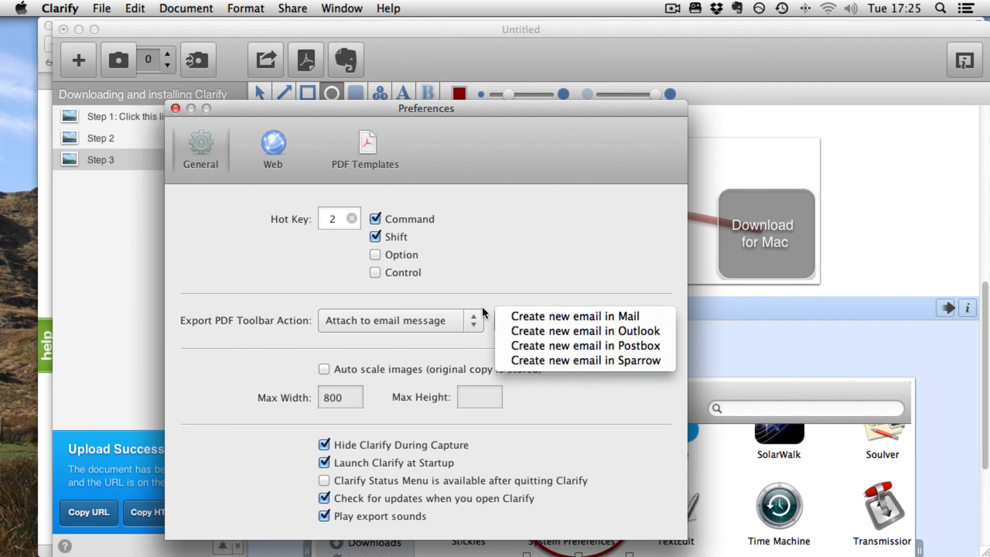
{"action": "left_click", "coordinate": [430, 320]}
{"action": "left_click", "coordinate": [430, 319]}
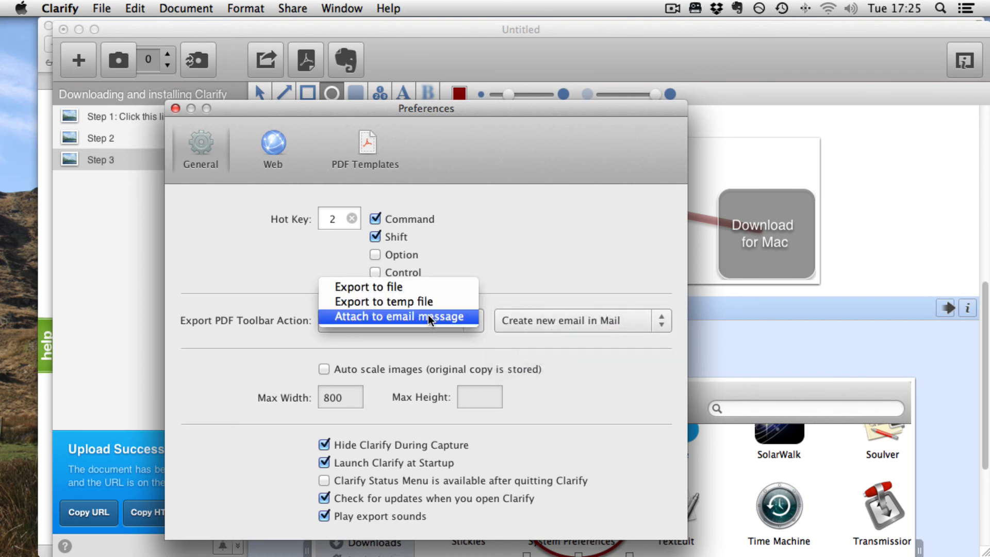
{"action": "left_click", "coordinate": [402, 287]}
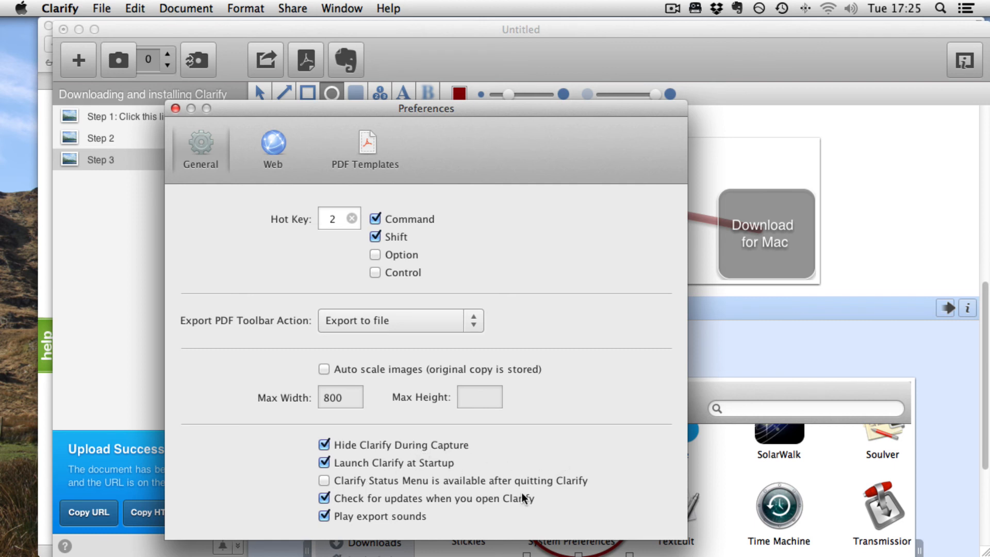
Review the Web account settings and preview the Clarify Blue and Clarify Black & White PDF templates
{"action": "left_click", "coordinate": [282, 149]}
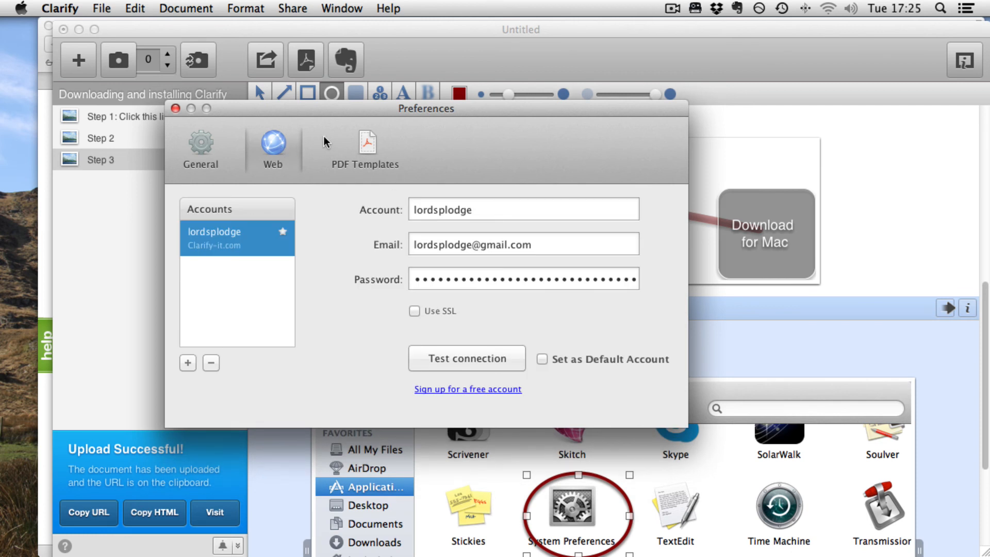
{"action": "left_click", "coordinate": [355, 150]}
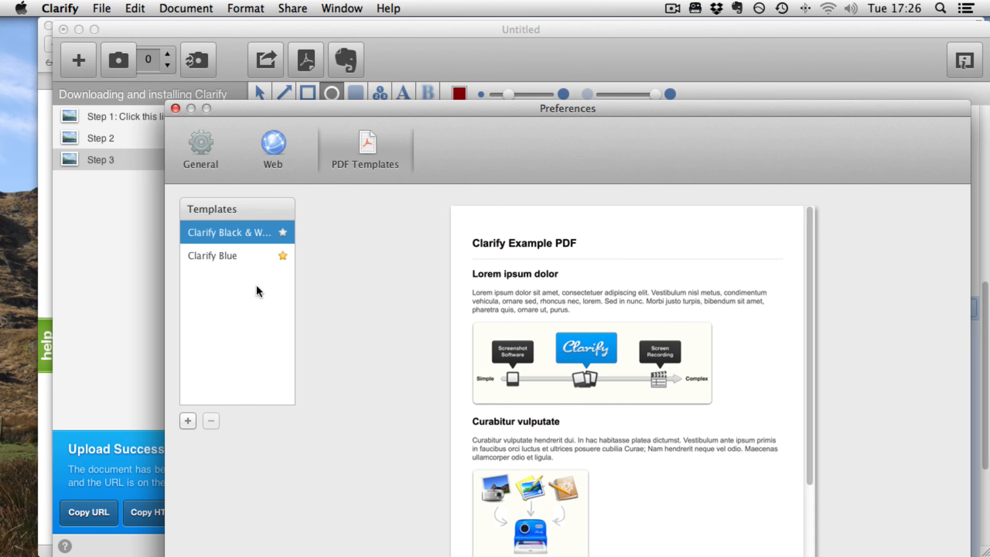
{"action": "left_click", "coordinate": [235, 252]}
{"action": "left_click", "coordinate": [233, 233]}
Add a new PDF template, delete it again, and close Preferences
{"action": "left_click", "coordinate": [188, 420]}
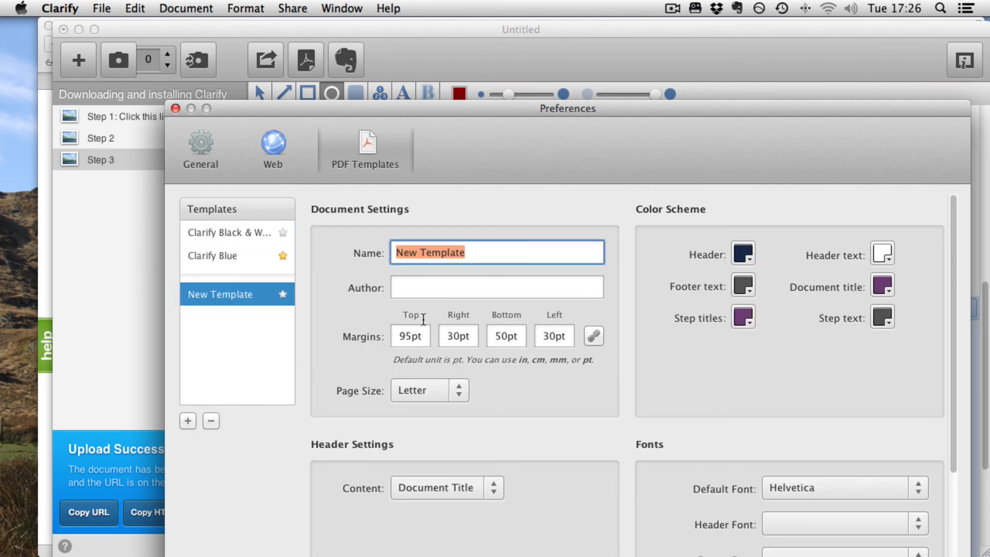
{"action": "left_click", "coordinate": [209, 422]}
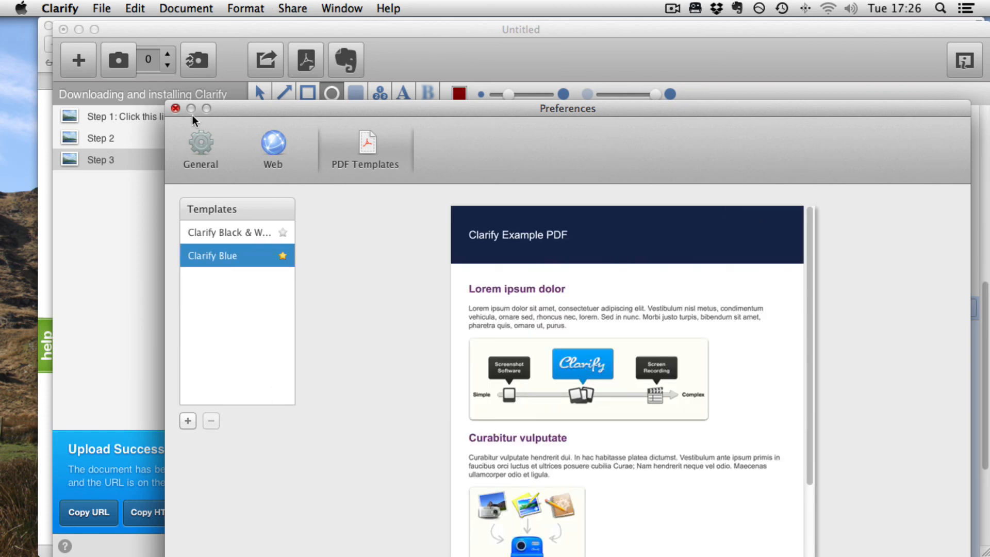
{"action": "left_click", "coordinate": [174, 108]}
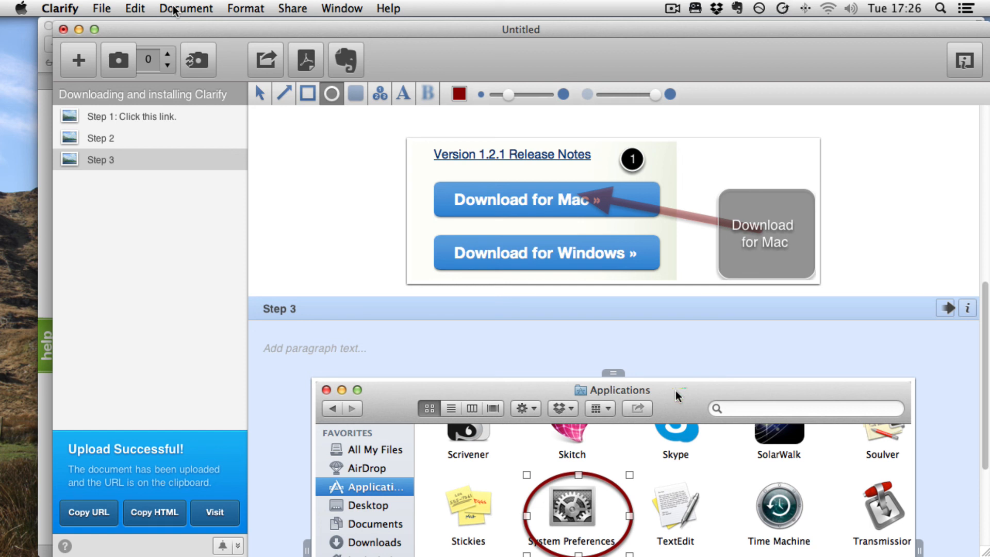
Close the untitled document without saving it
{"action": "left_click", "coordinate": [63, 29]}
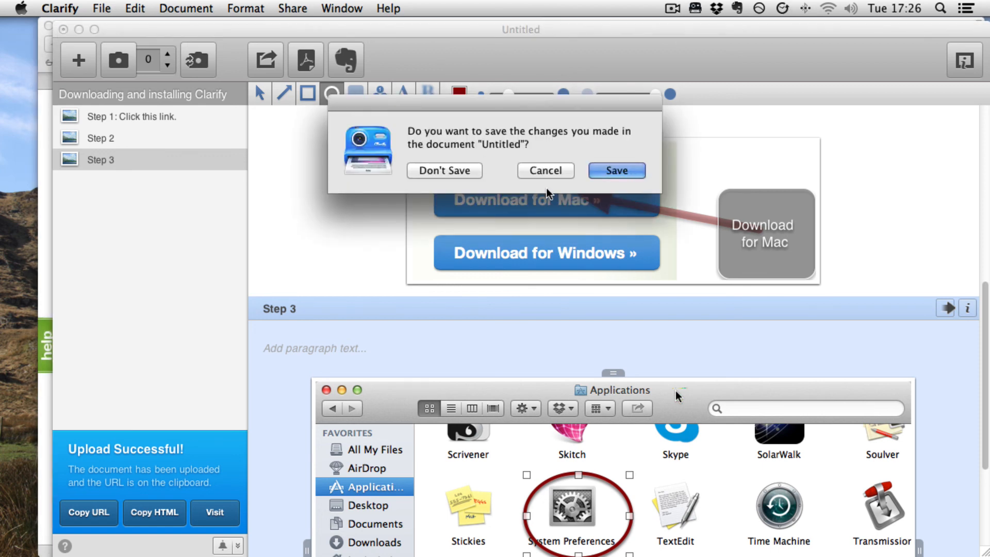
{"action": "left_click", "coordinate": [448, 169]}
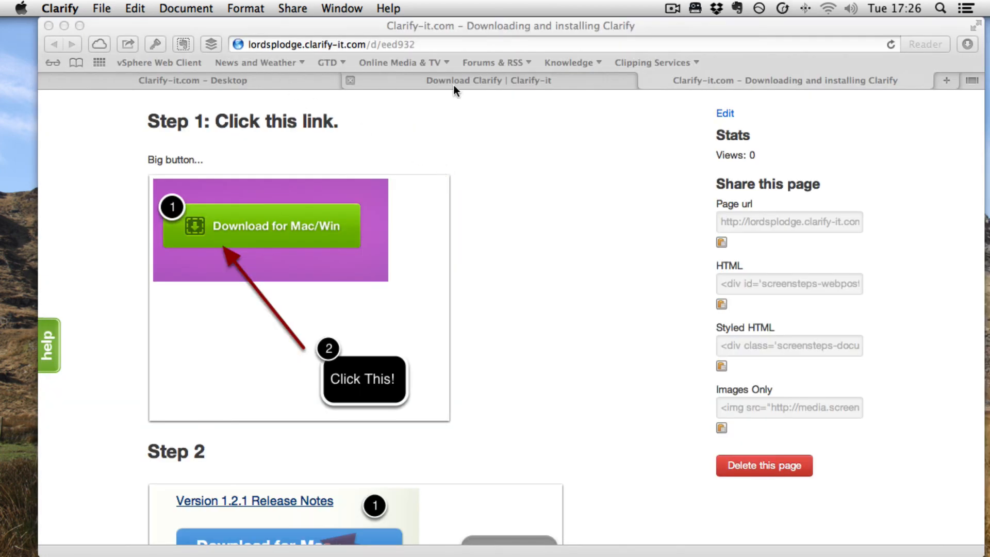
Close the Clarify document and download tabs in the browser and quit the browser
{"action": "left_click", "coordinate": [649, 80]}
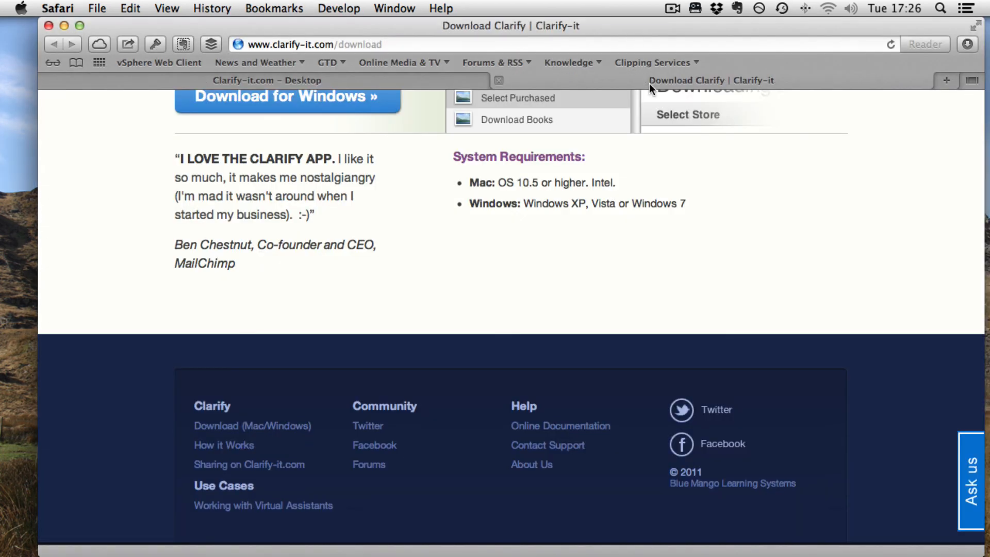
{"action": "left_click", "coordinate": [501, 80]}
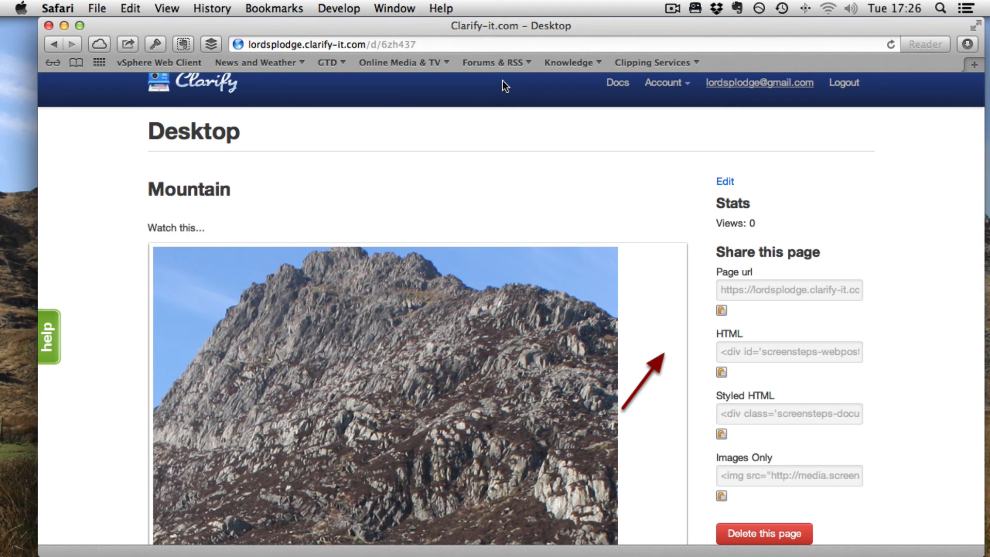
{"action": "key", "text": "super+q"}
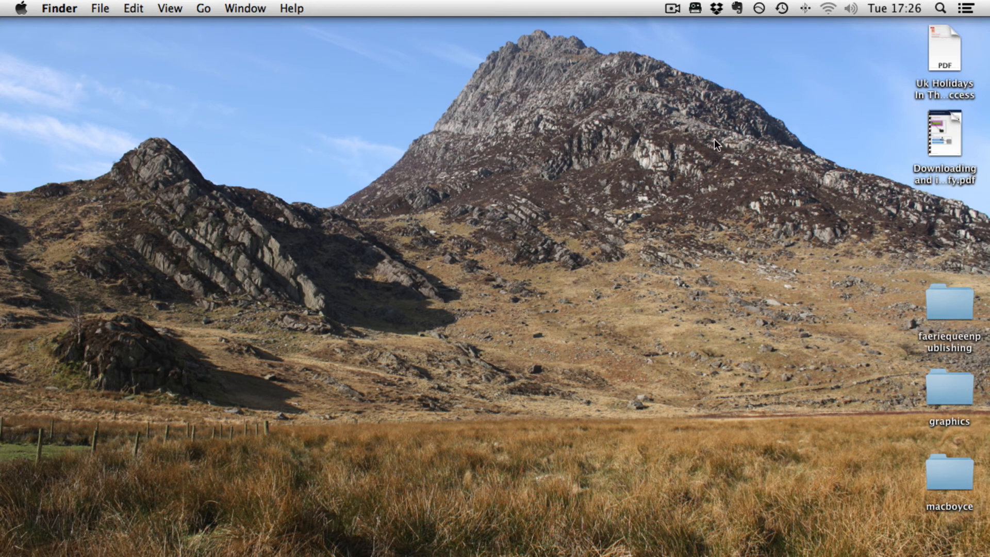